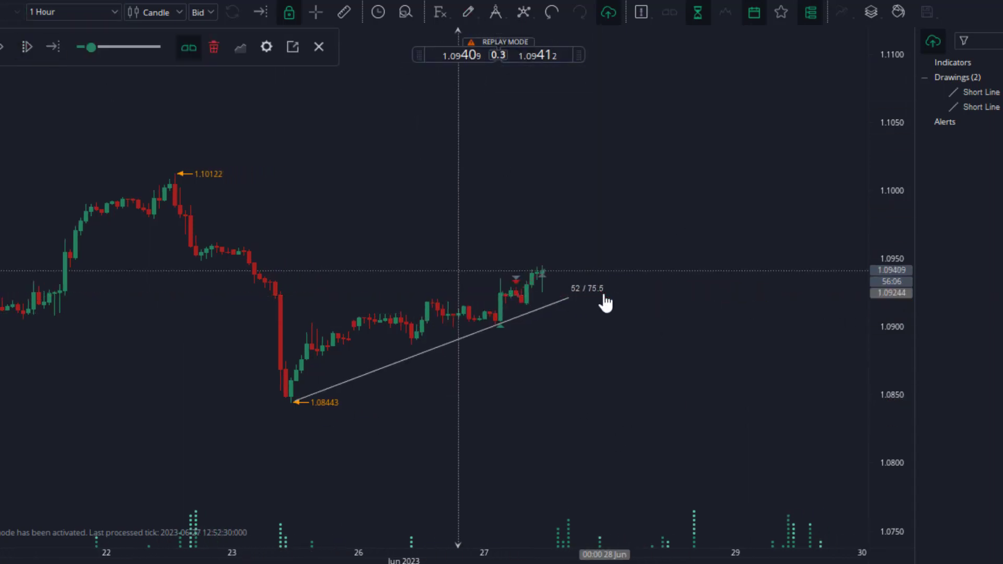
Step the replay forward, move the order's stop-loss near 1.0975, and place a line at 1.09257.
click(20, 47)
mouse_move(656, 259)
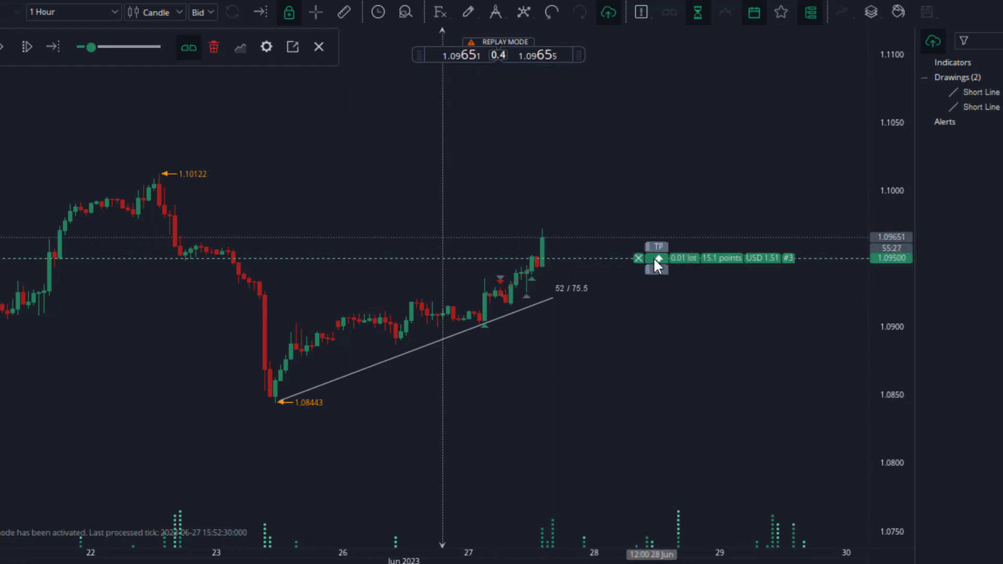
drag(656, 267, 654, 234)
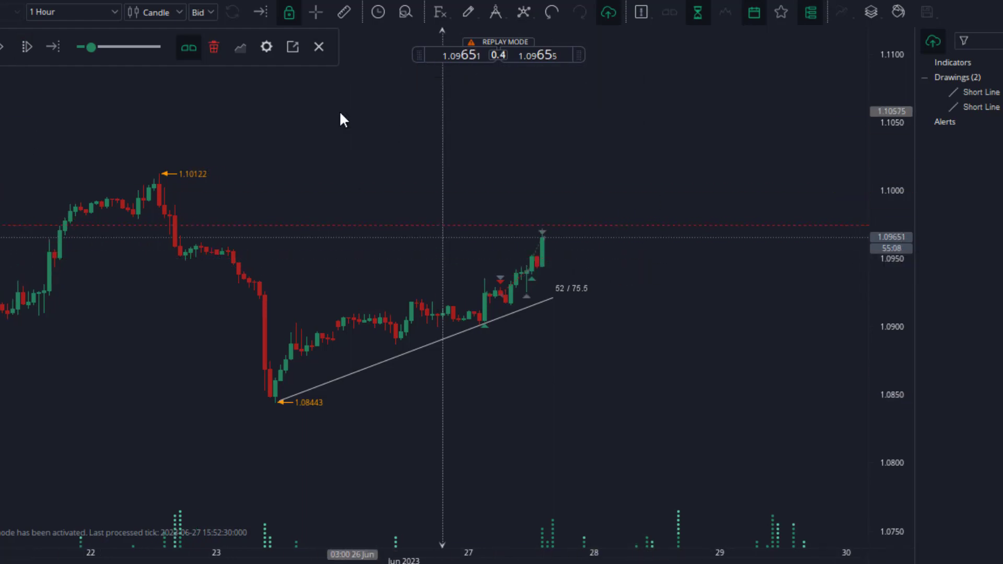
click(26, 47)
click(642, 230)
click(541, 57)
drag(715, 241, 713, 291)
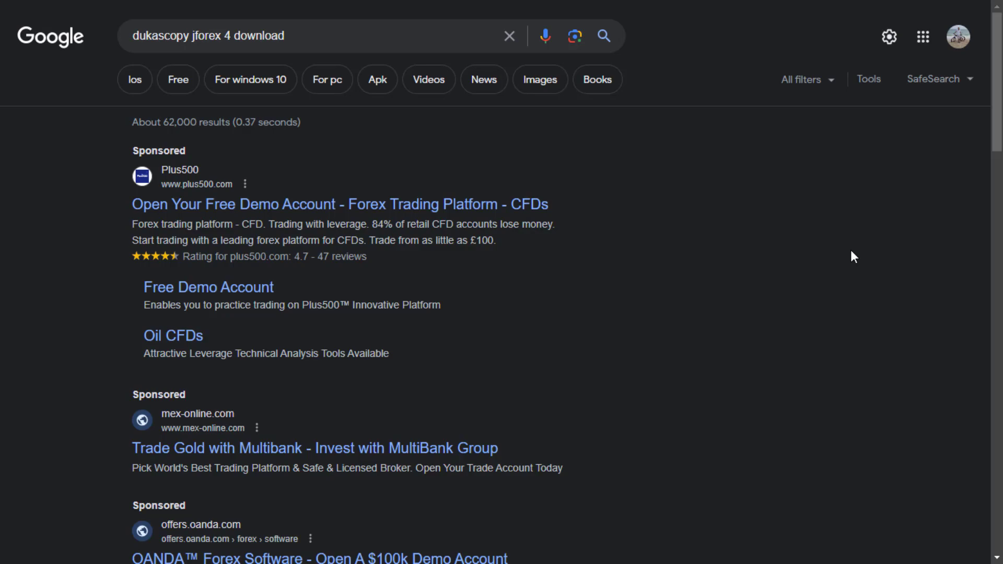
scroll(852, 256, down, 2)
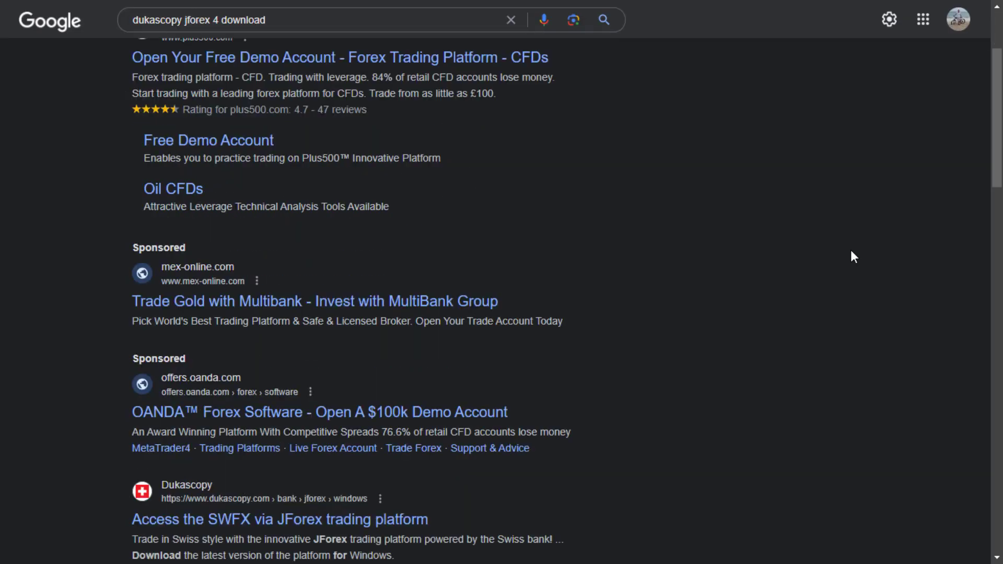
scroll(852, 256, down, 2)
scroll(852, 256, down, 1)
scroll(851, 256, down, 1)
scroll(851, 250, down, 1)
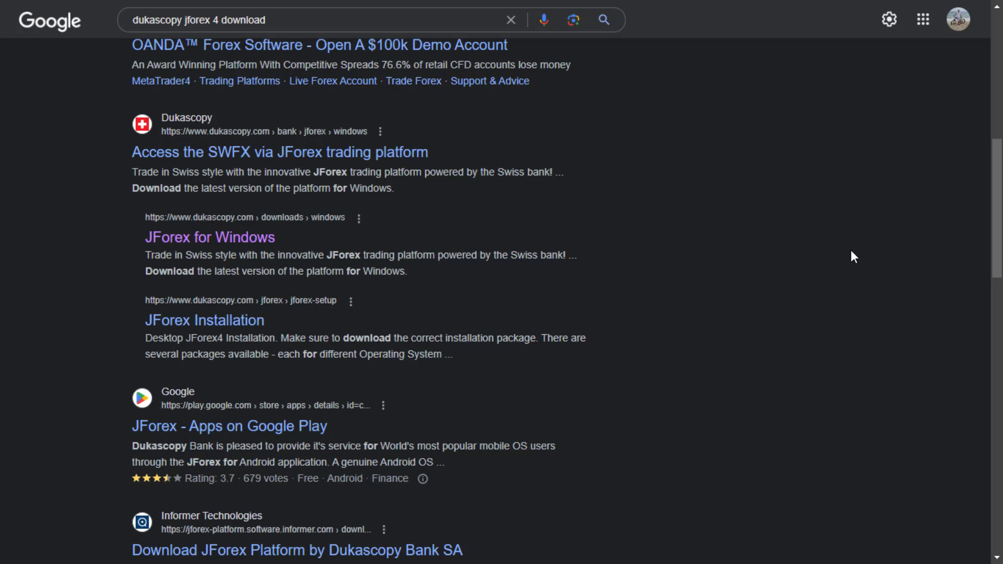
Open the 'JForex for Windows' result for 'dukascopy jforex 4 download'.
click(247, 245)
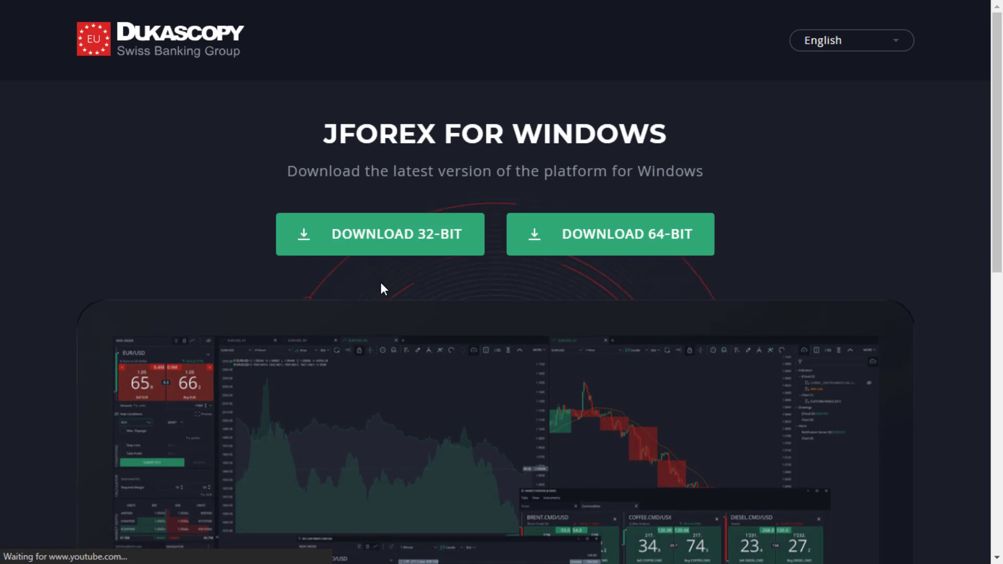
Download the 64-bit JForex4 installer, run it past the security warning, and minimize Chrome.
click(612, 252)
key(F11)
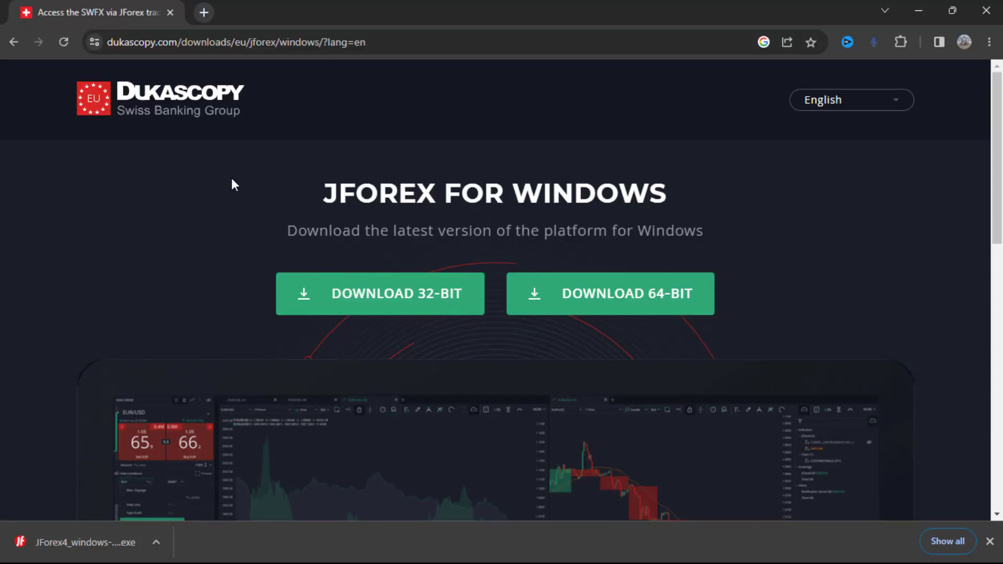
click(75, 544)
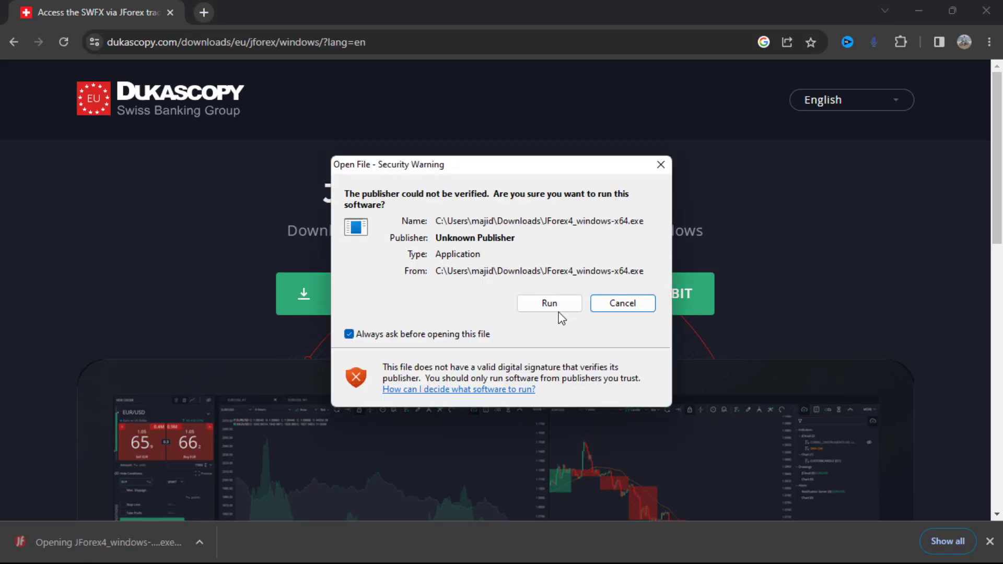
click(558, 312)
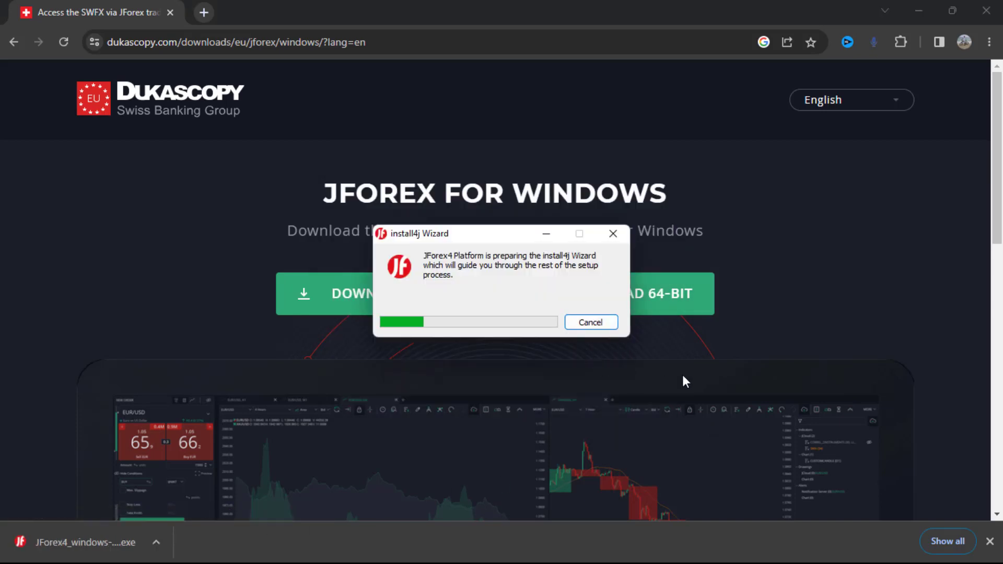
click(919, 11)
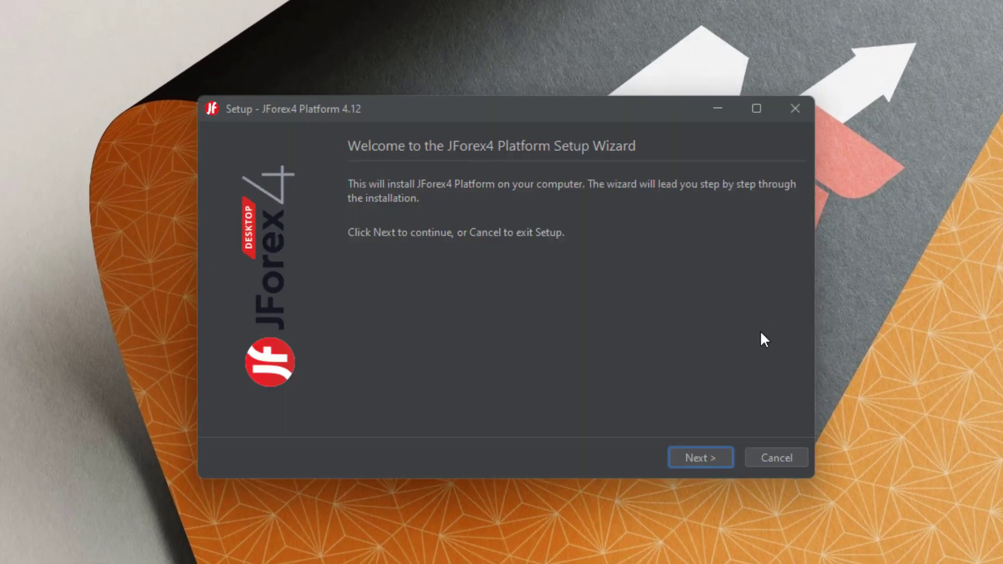
Install for this user with default folder, Start Menu and shortcuts, then finish and launch JForex4.
click(705, 460)
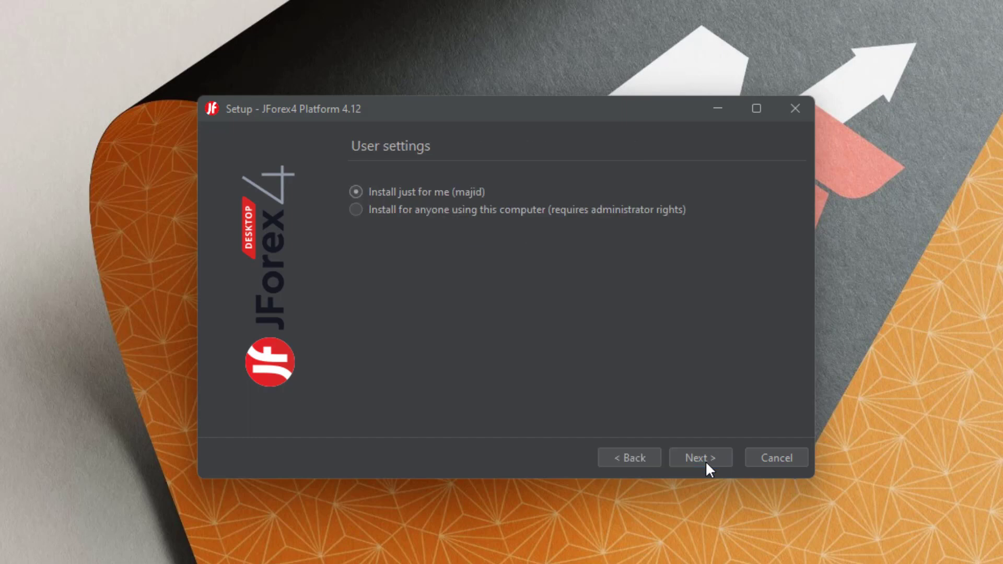
click(706, 463)
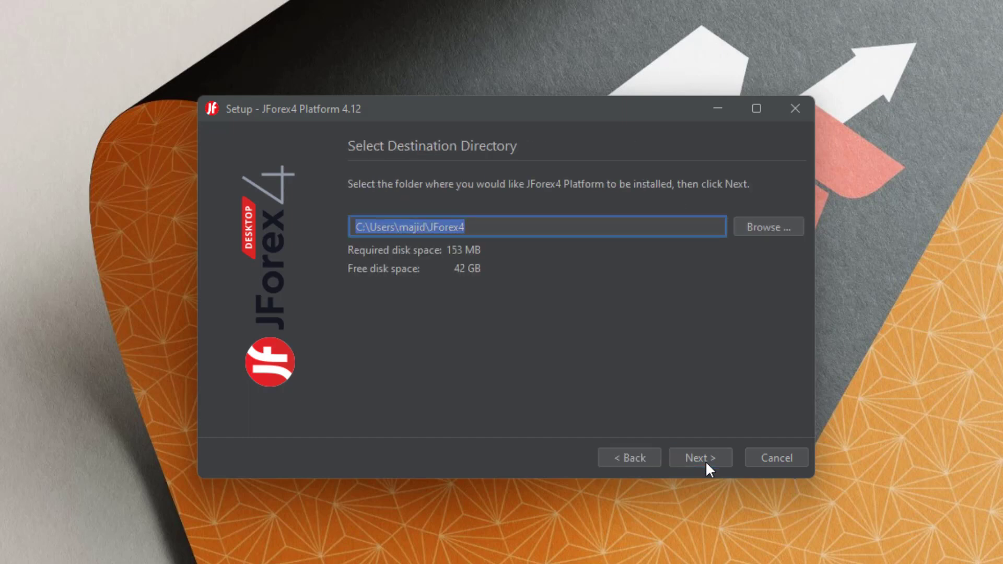
click(705, 461)
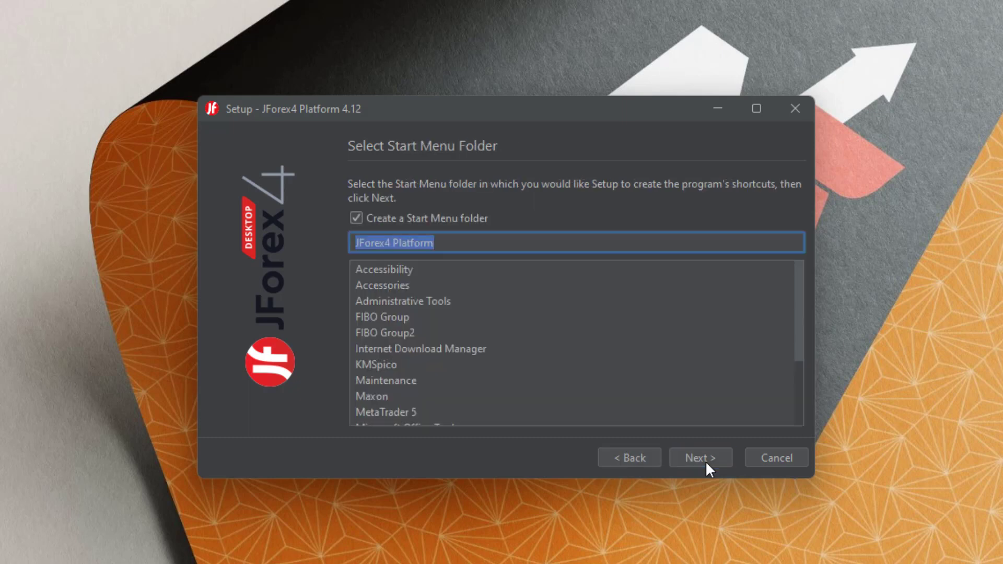
click(705, 463)
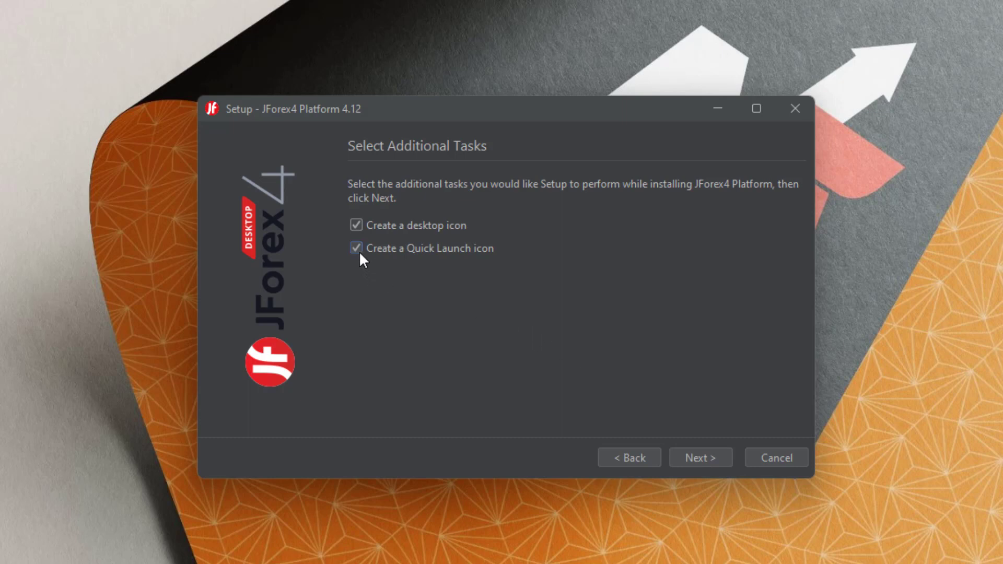
click(710, 457)
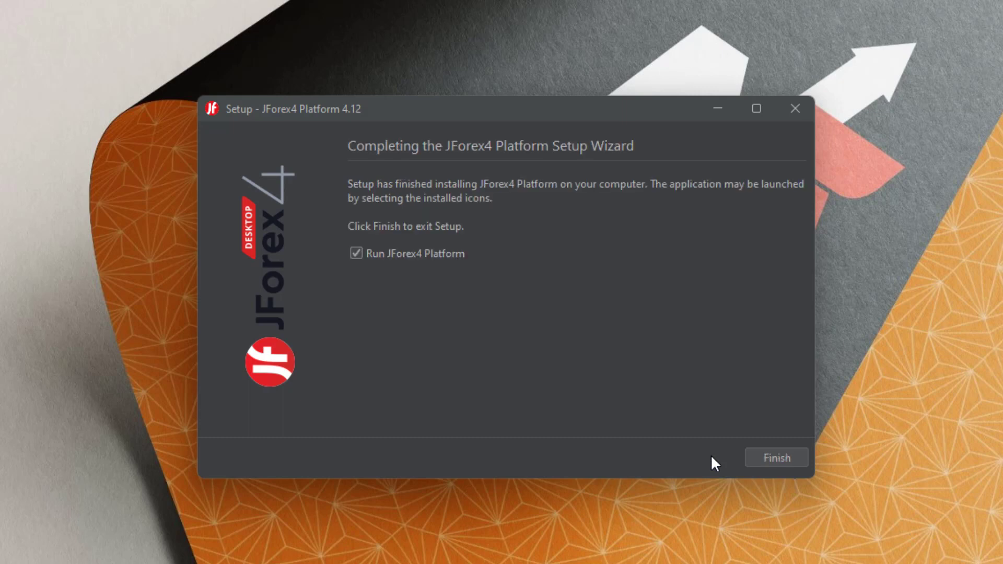
click(752, 457)
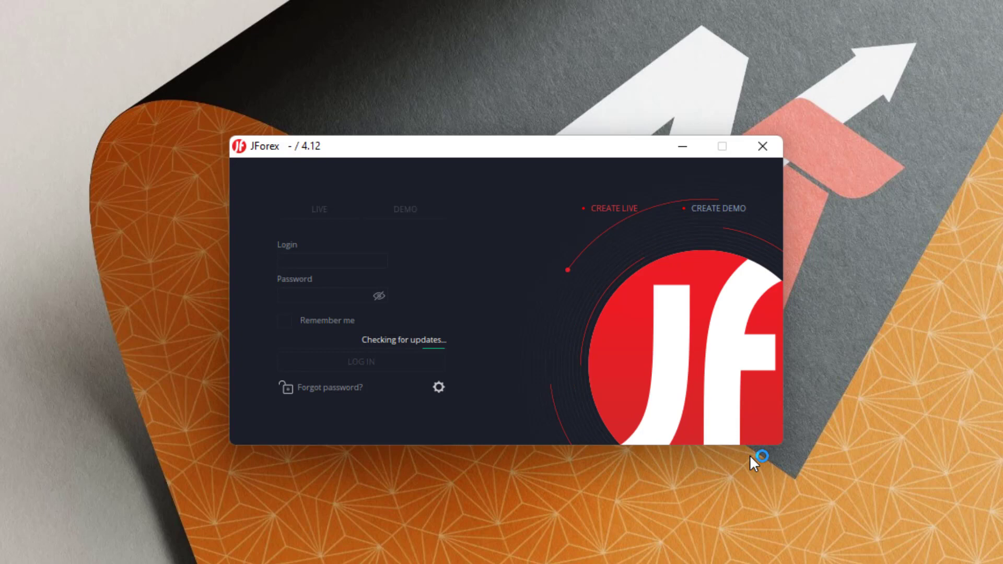
Fill in the CREATE DEMO form for a 10,000 USD trading account and submit it.
click(713, 214)
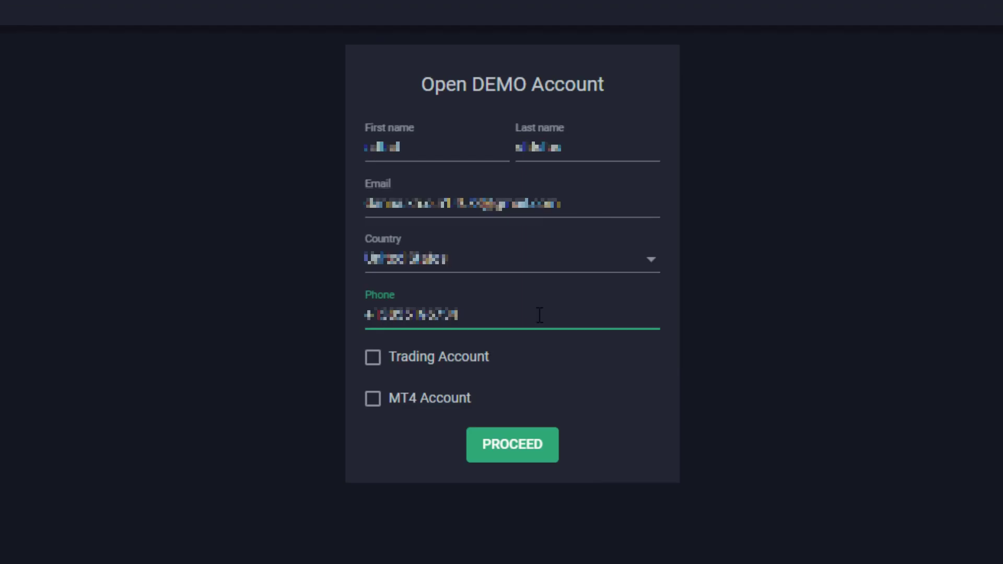
click(446, 362)
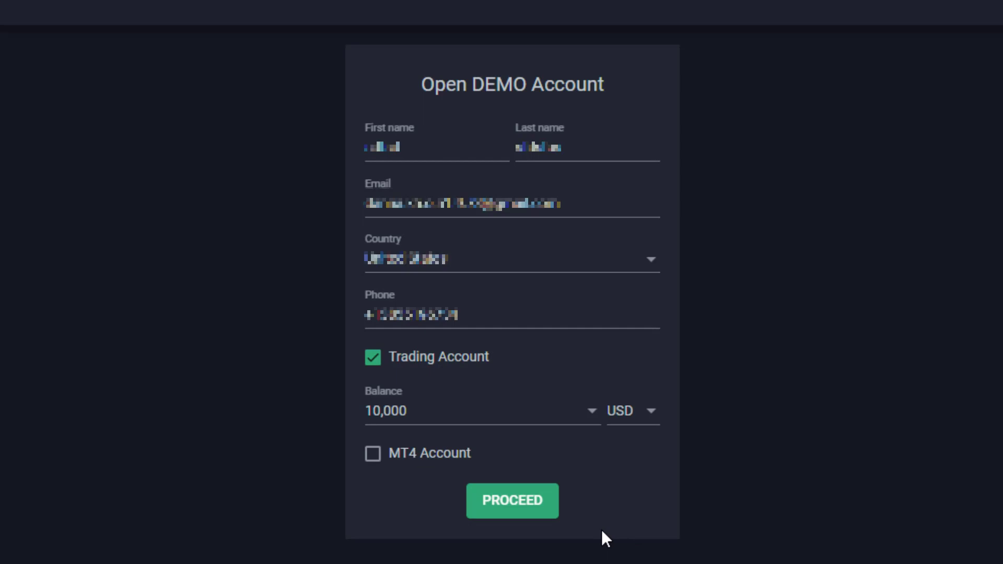
click(534, 508)
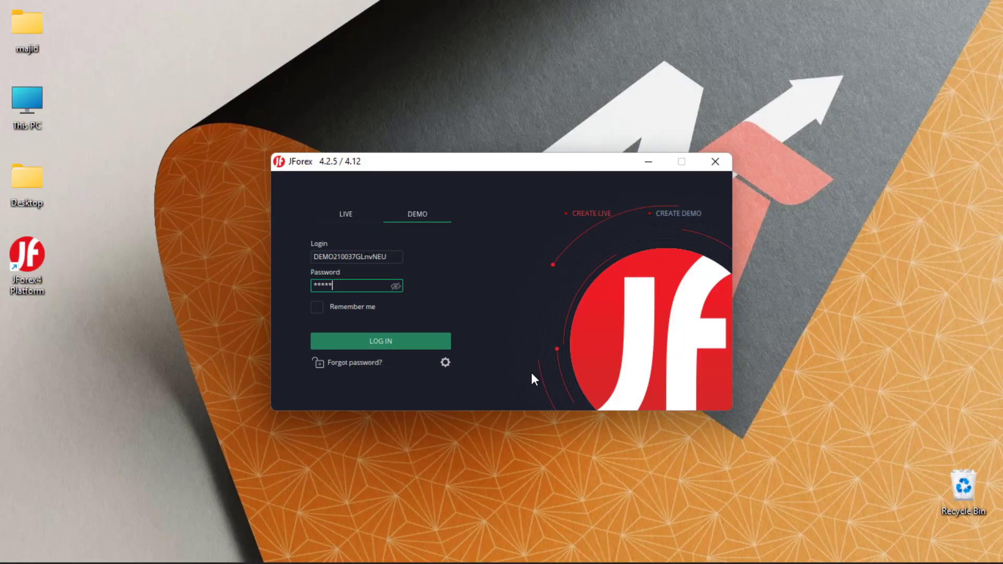
Log in to the demo account with Remember me ticked and its disclaimer accepted.
click(316, 308)
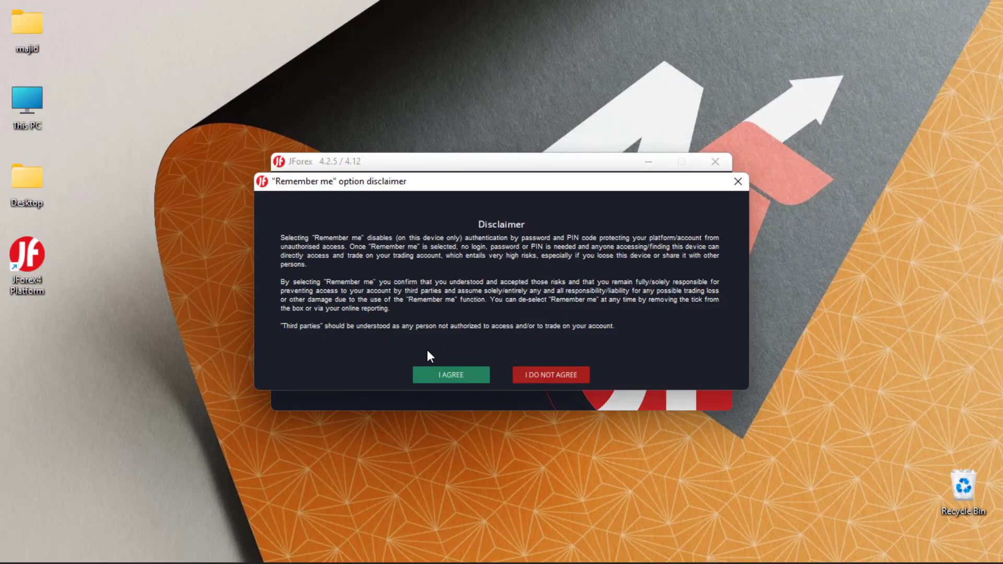
click(445, 374)
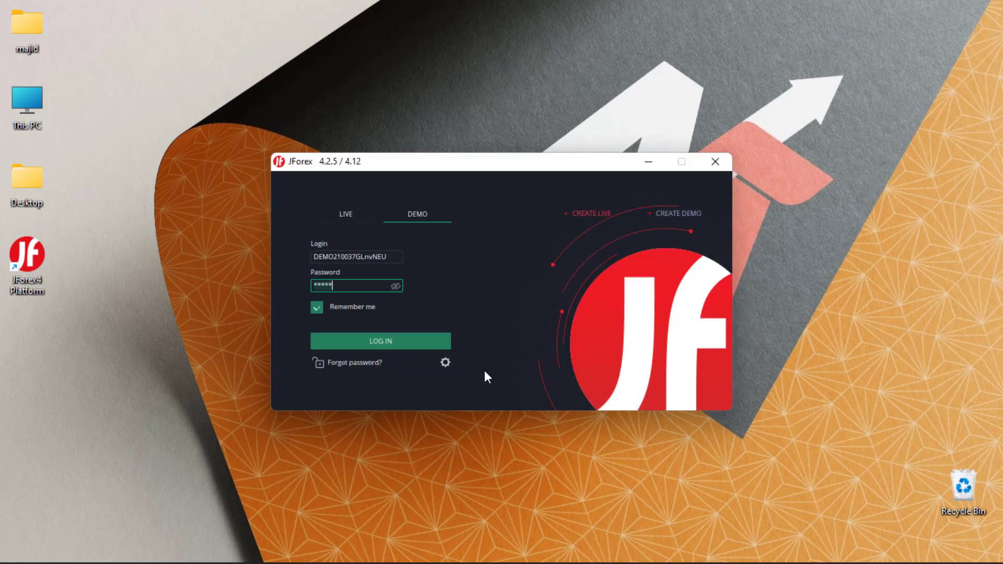
click(399, 342)
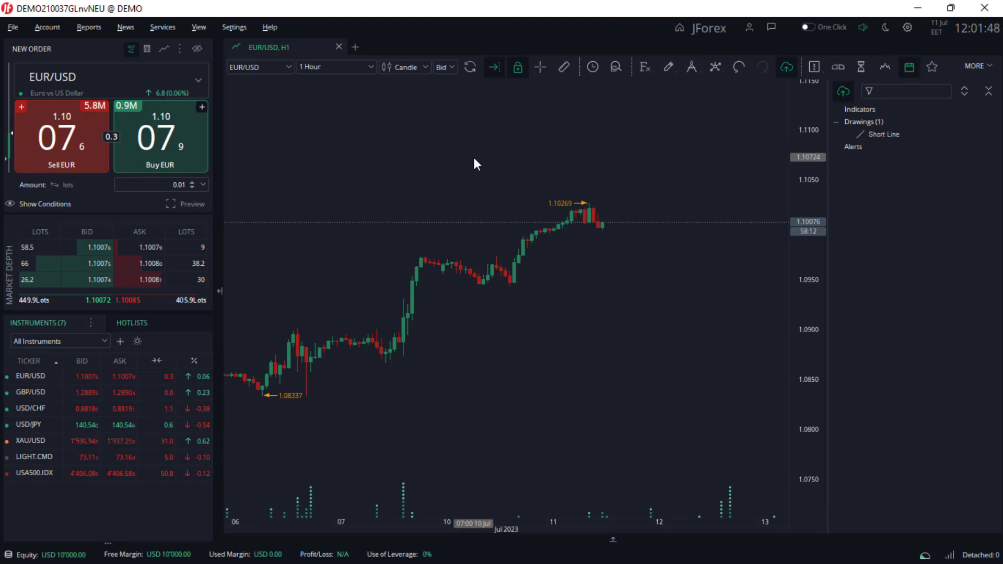
Hide the trading panel and start EUR/USD replay mode from the end of June 2023.
click(223, 284)
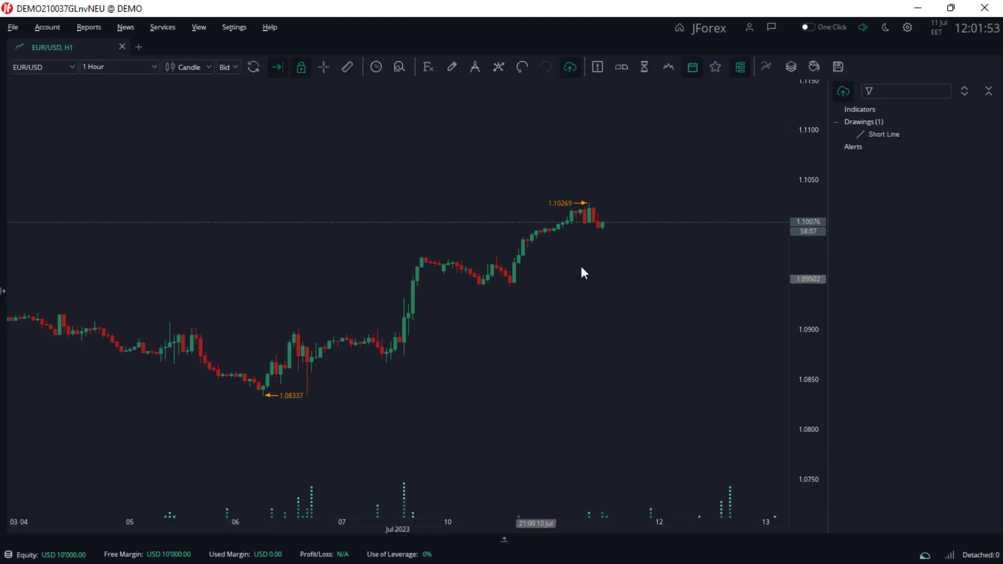
click(642, 69)
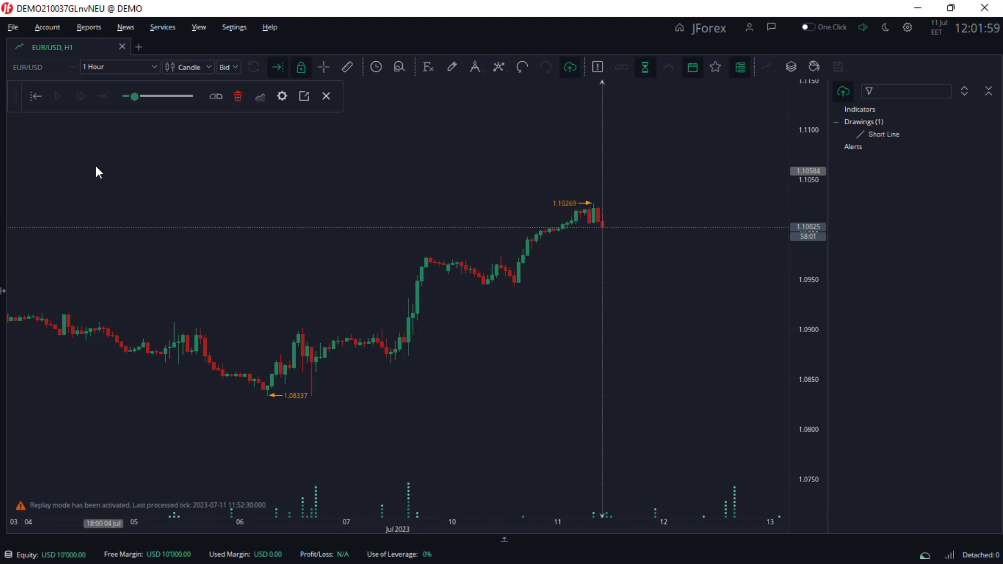
click(37, 95)
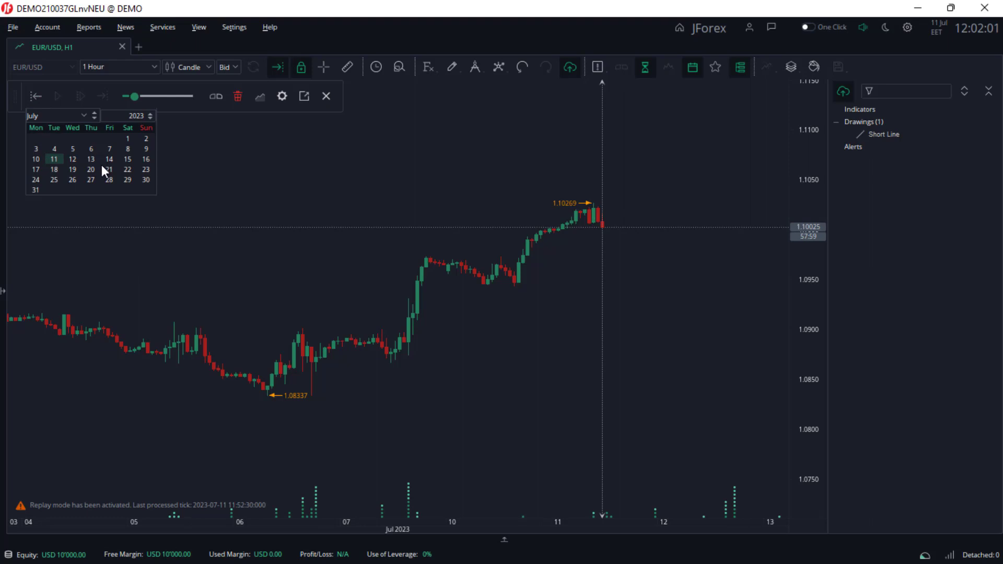
click(127, 138)
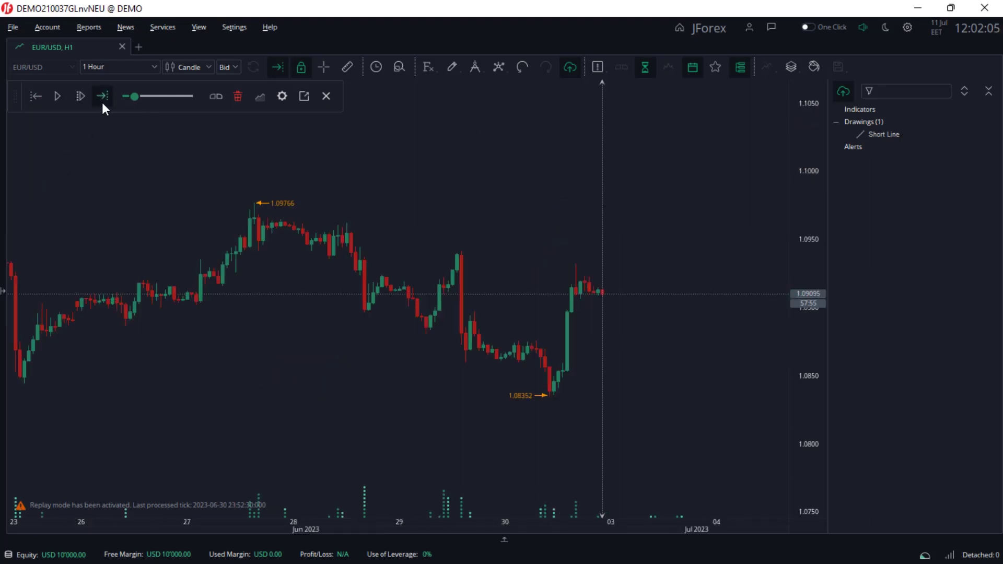
Restart the replay from 26 June 2023 and pan back to earlier June history.
click(36, 96)
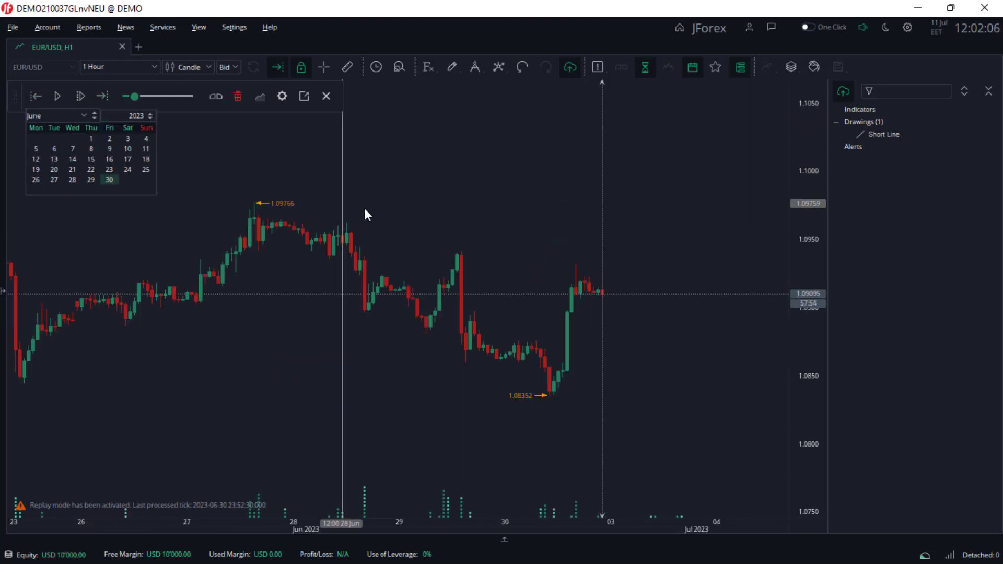
click(178, 185)
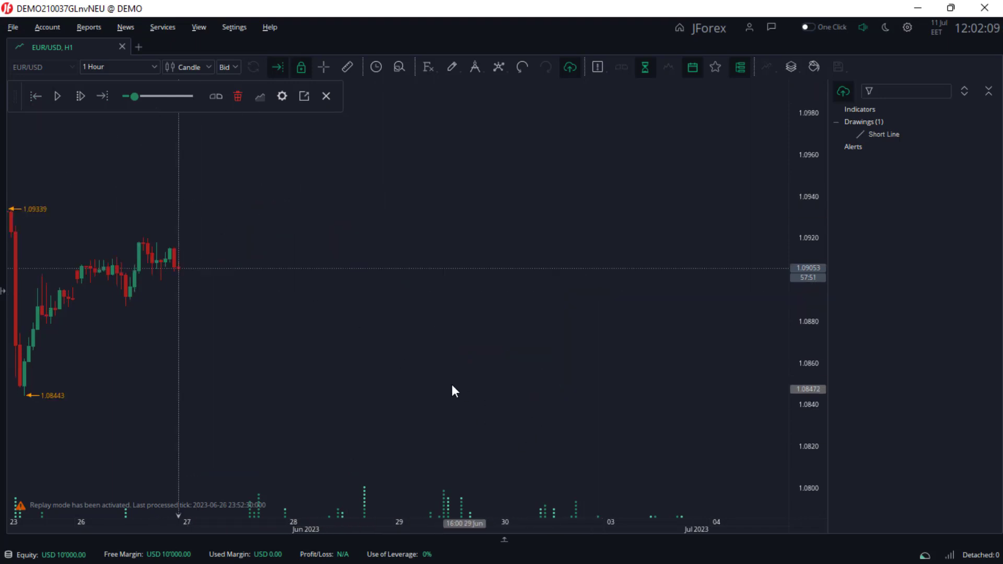
drag(330, 338, 589, 374)
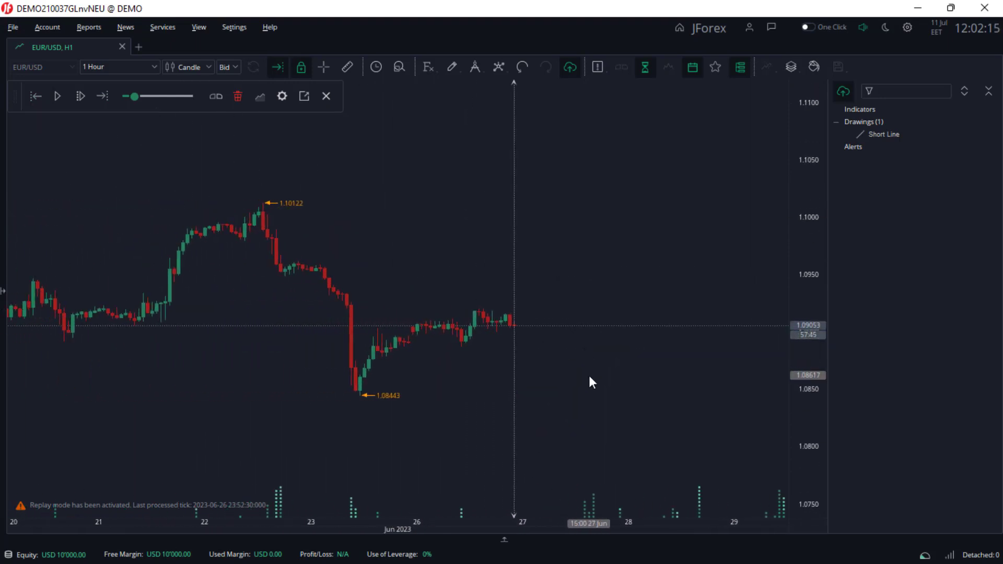
click(282, 97)
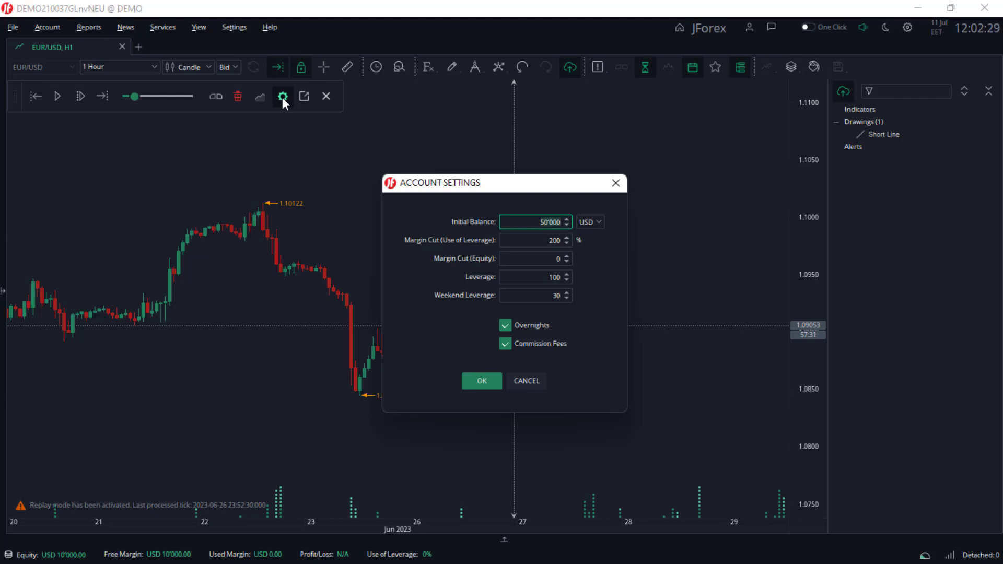
Confirm the Account Settings dialog, keeping the 50'000 USD initial balance.
click(472, 380)
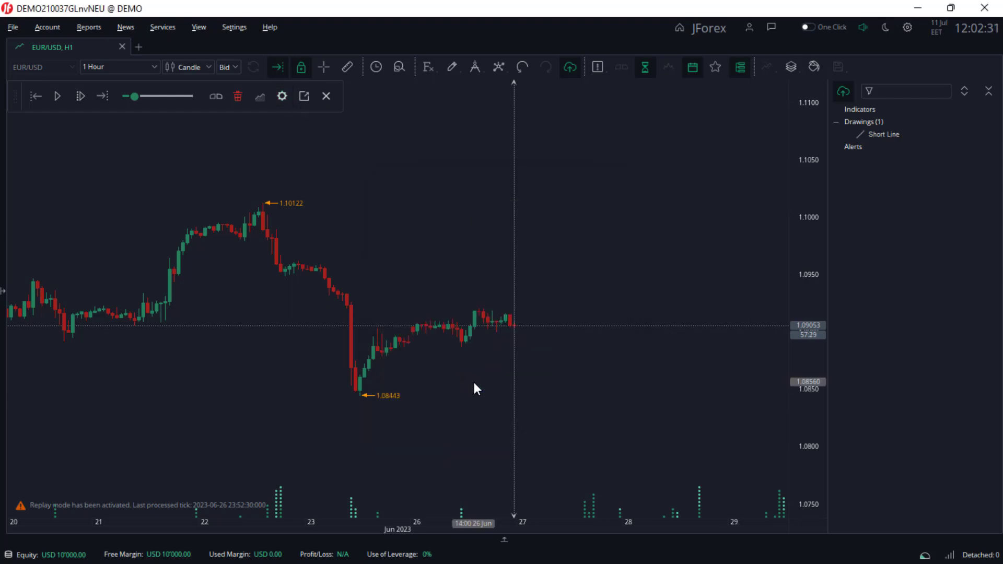
Show the replay buy/sell panel and toggle the amount to units and back to 0.01 lots.
click(216, 95)
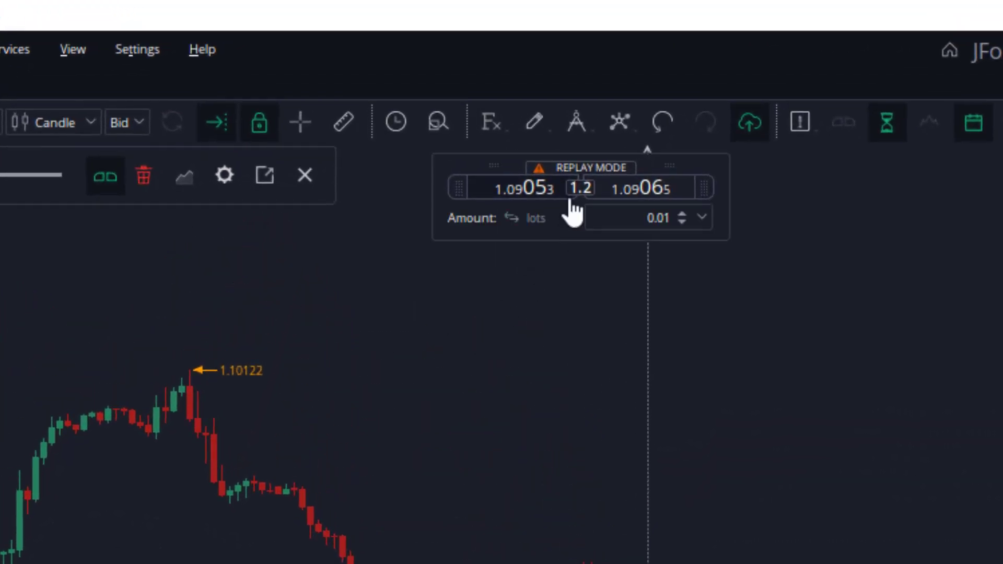
click(536, 216)
click(536, 220)
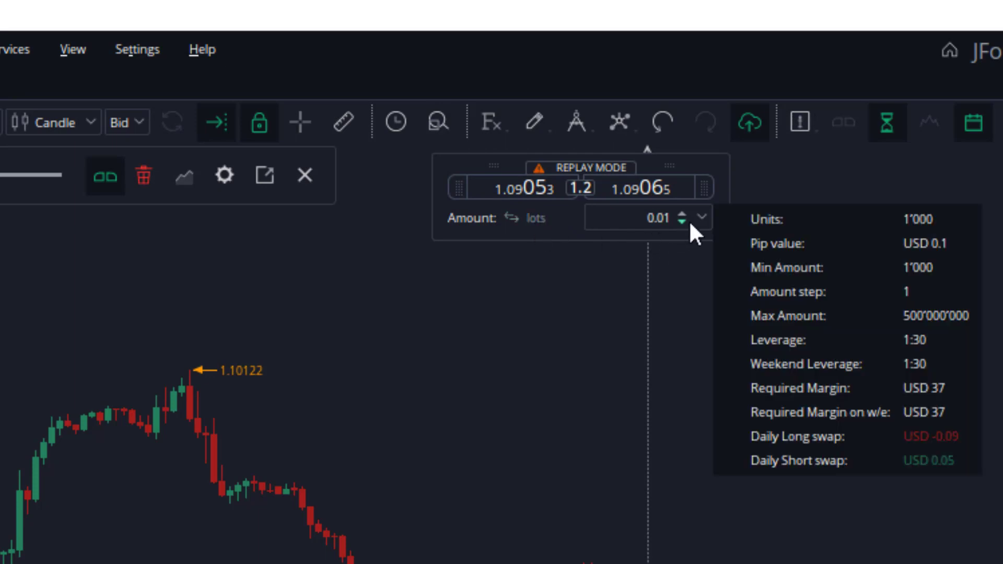
click(682, 214)
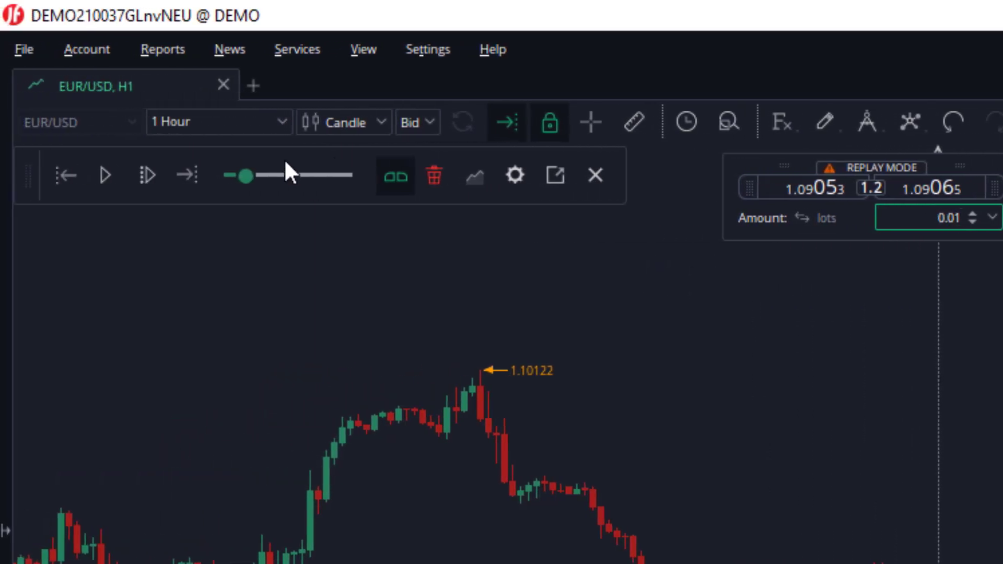
click(284, 123)
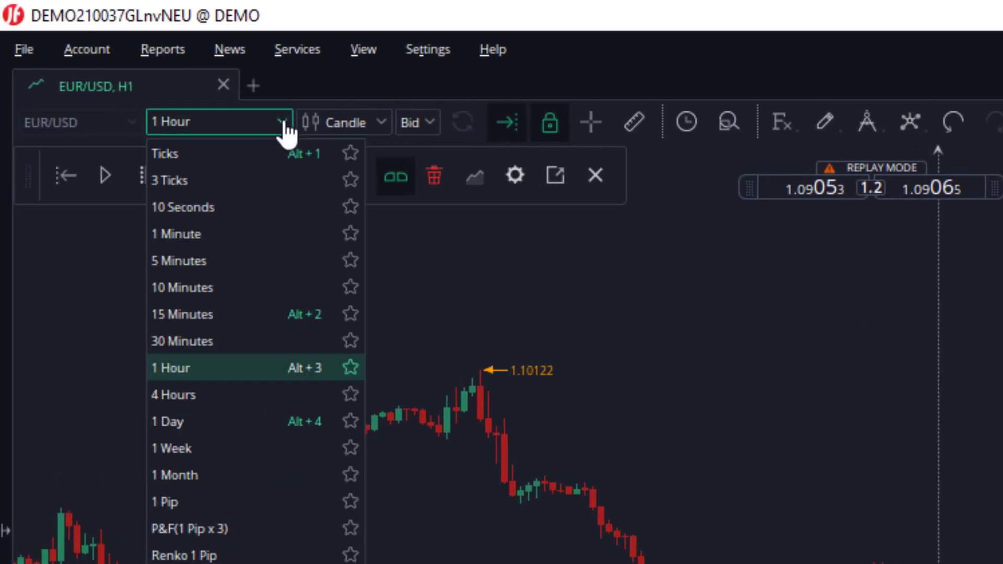
click(238, 397)
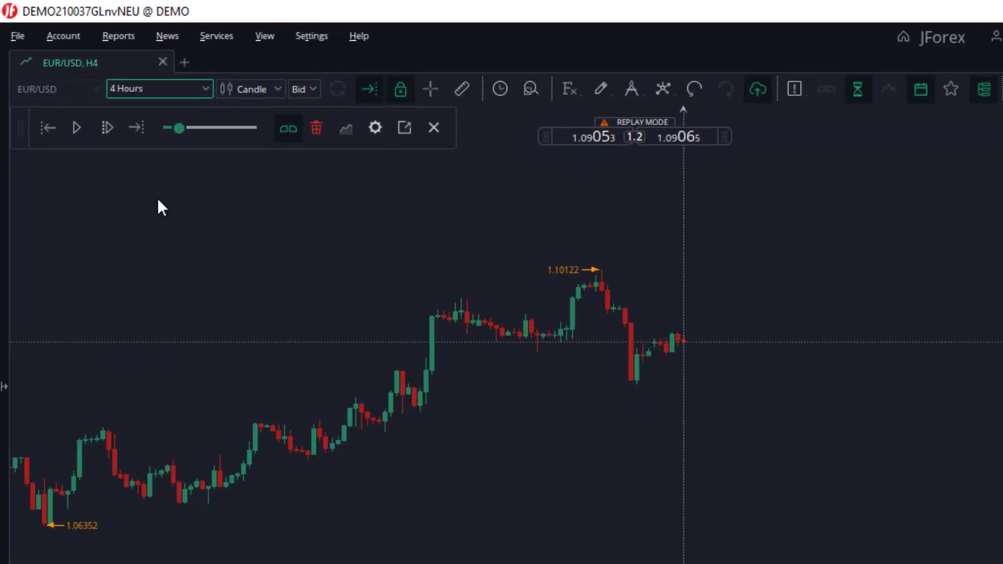
click(169, 95)
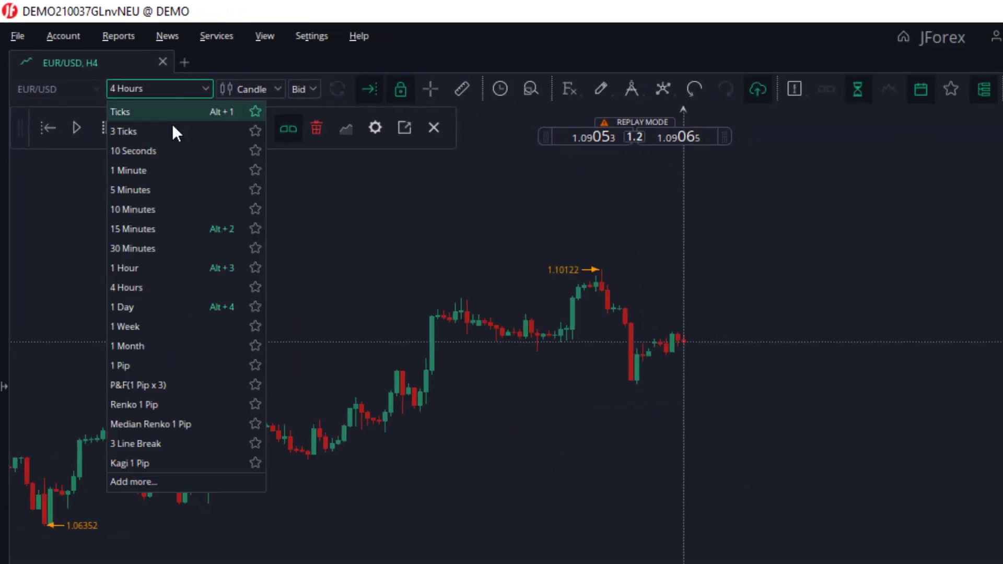
click(151, 189)
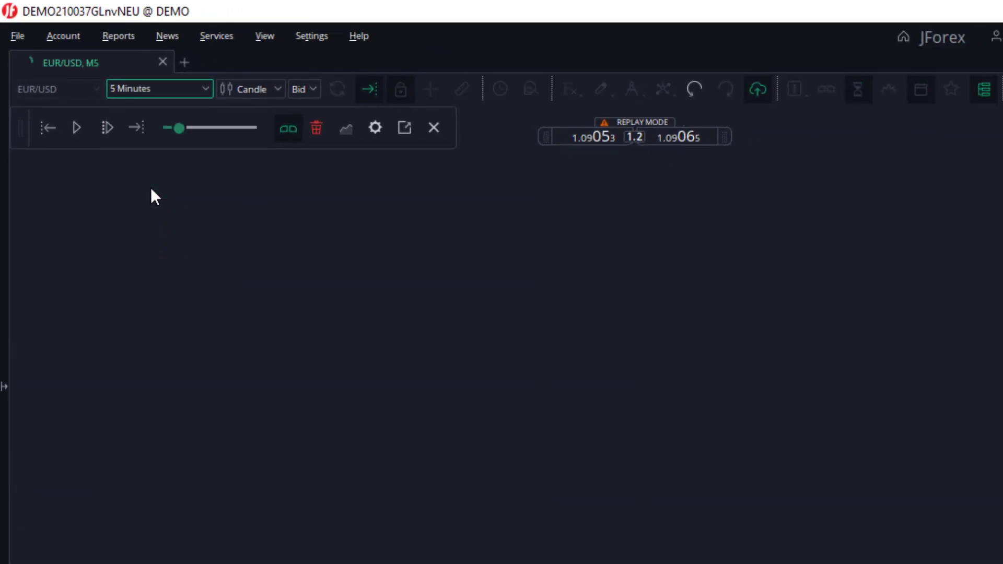
click(202, 89)
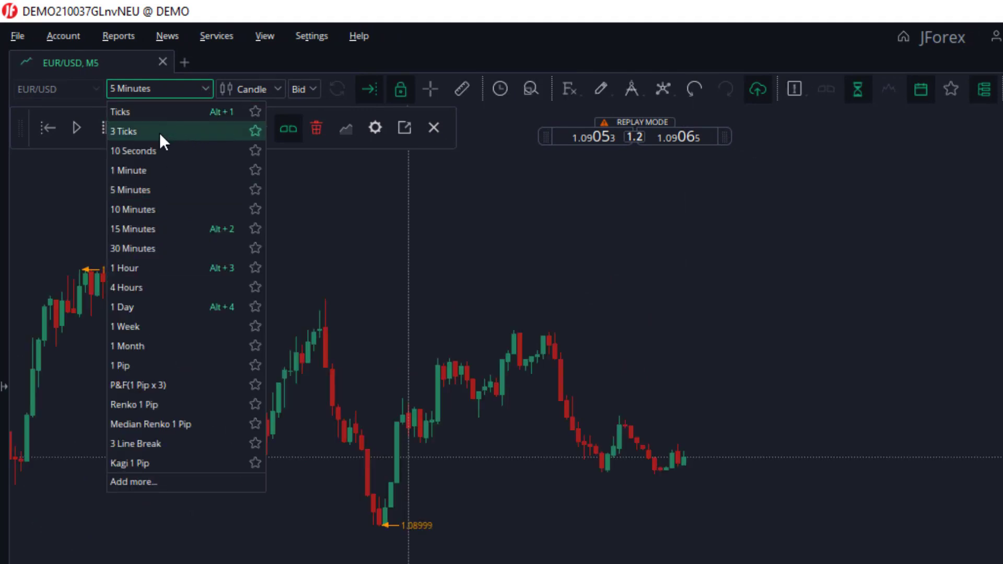
click(155, 145)
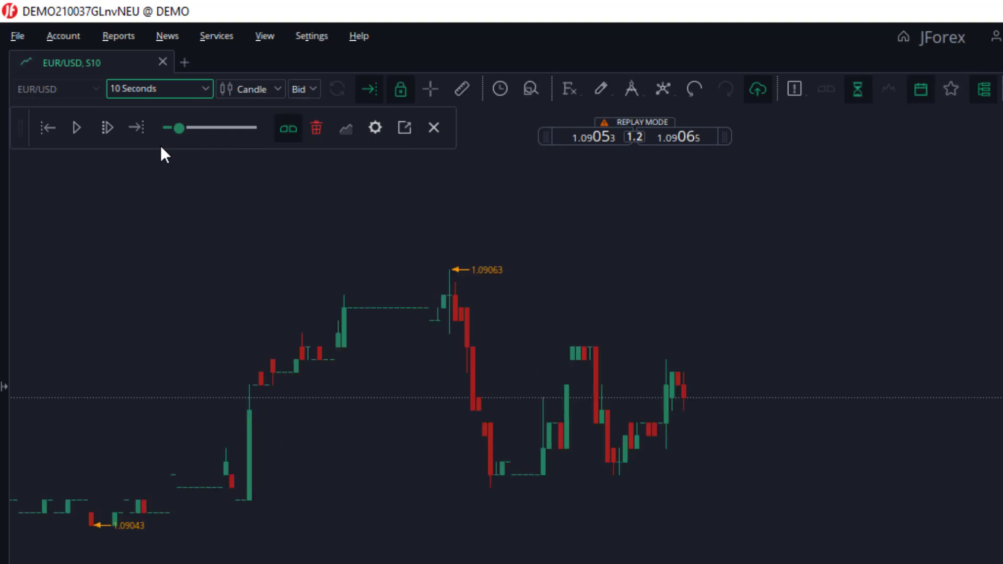
click(200, 95)
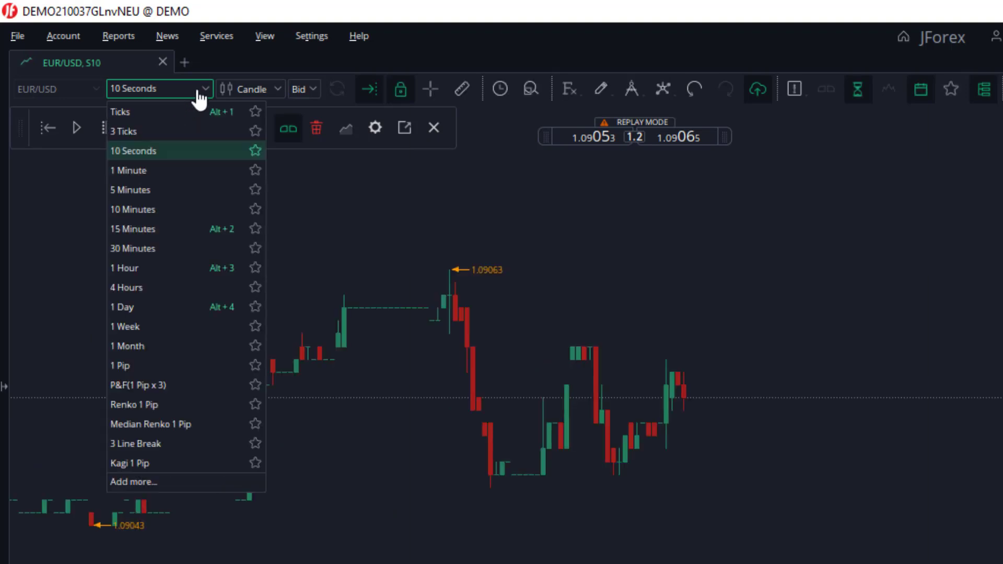
click(167, 110)
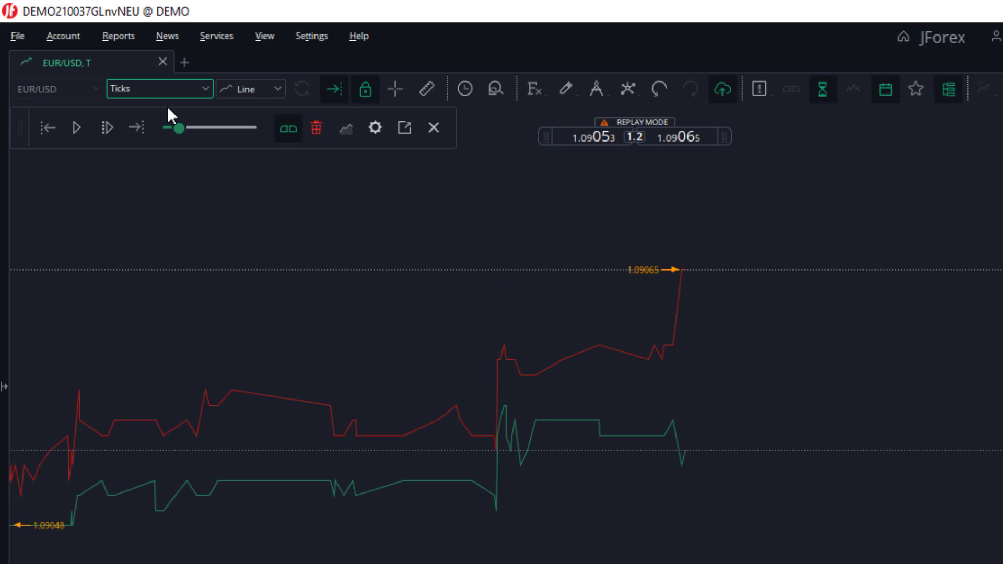
click(202, 93)
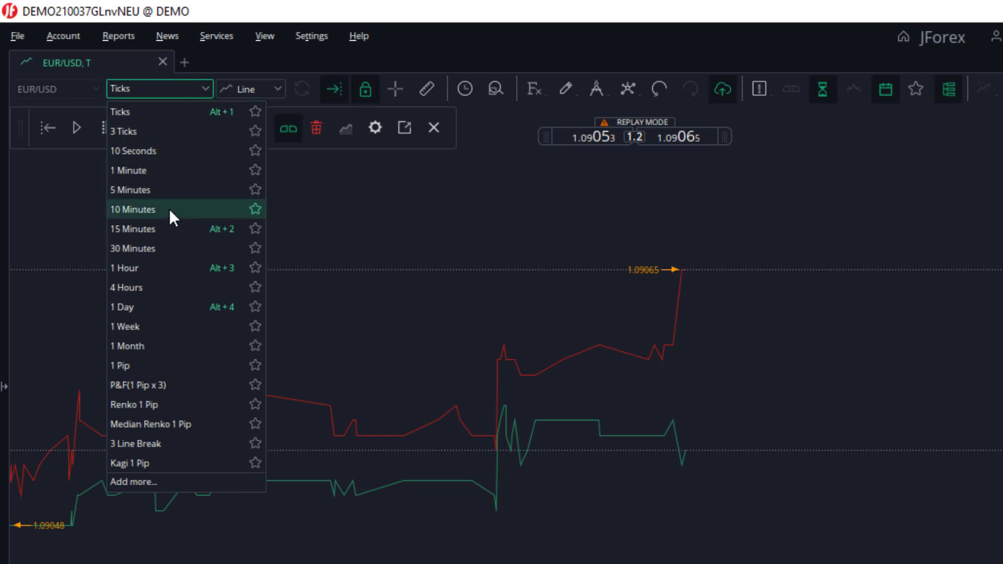
click(160, 266)
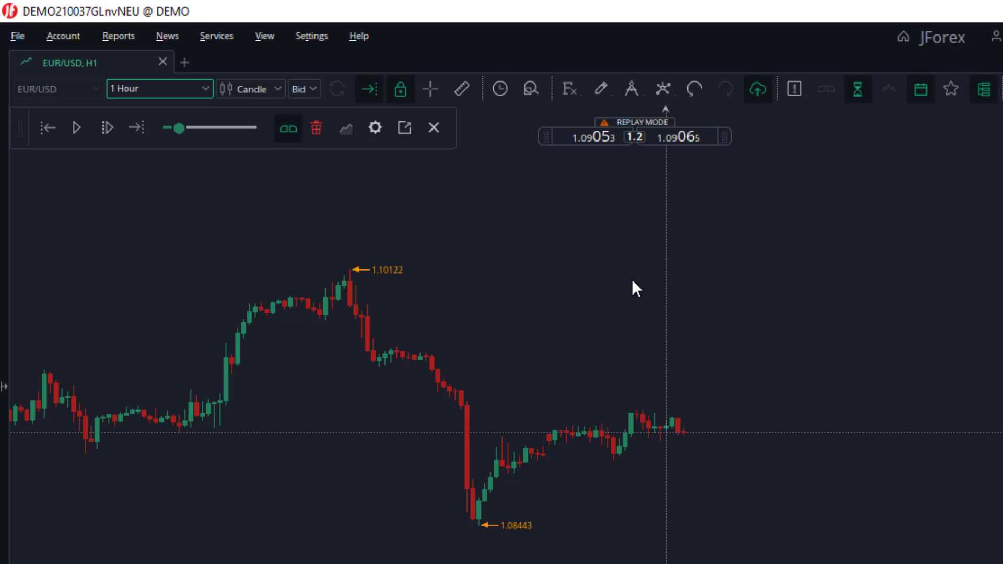
Step the replay two candles, draw a short trendline from the 1.08443 low, then step again.
click(107, 128)
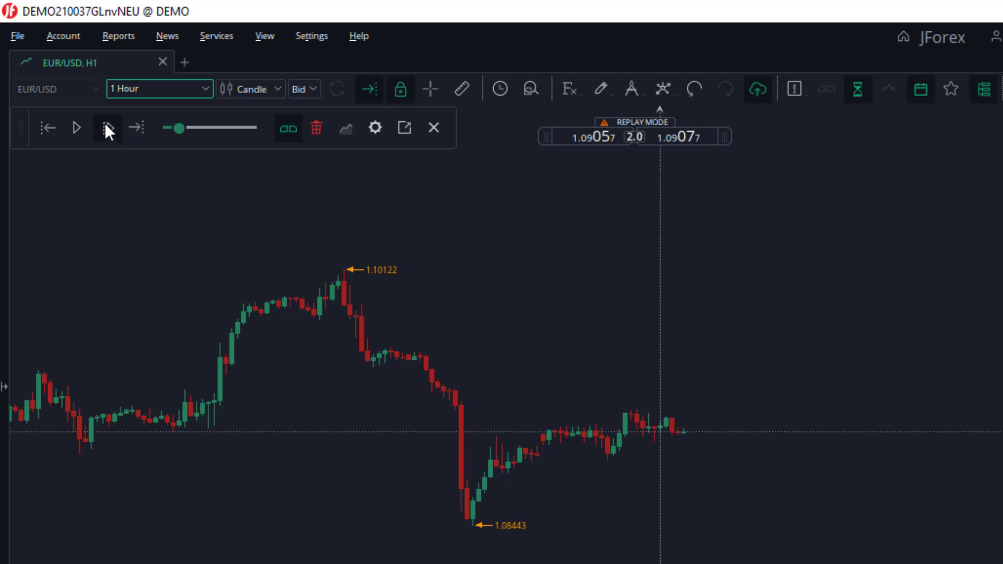
click(106, 125)
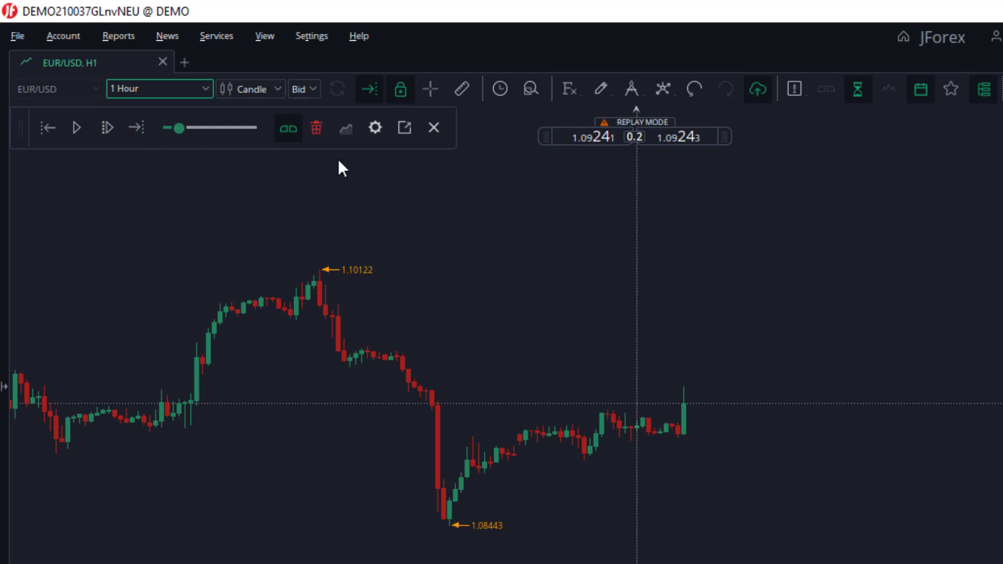
click(607, 92)
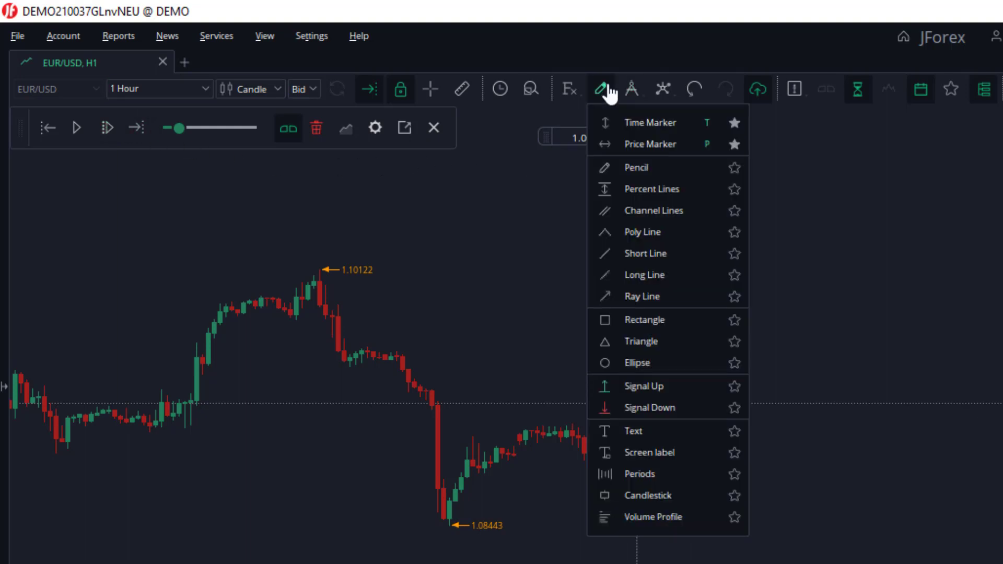
click(636, 252)
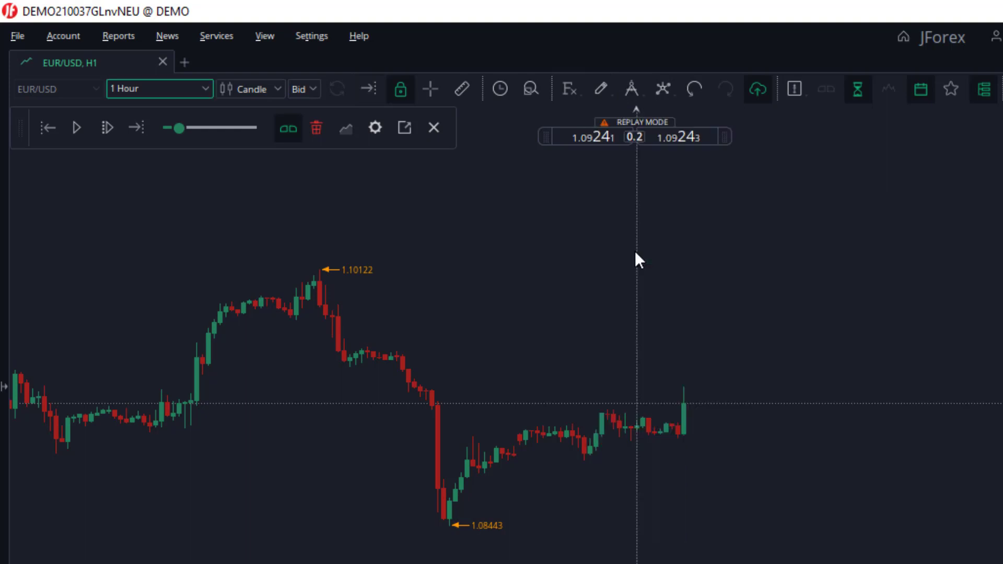
click(452, 522)
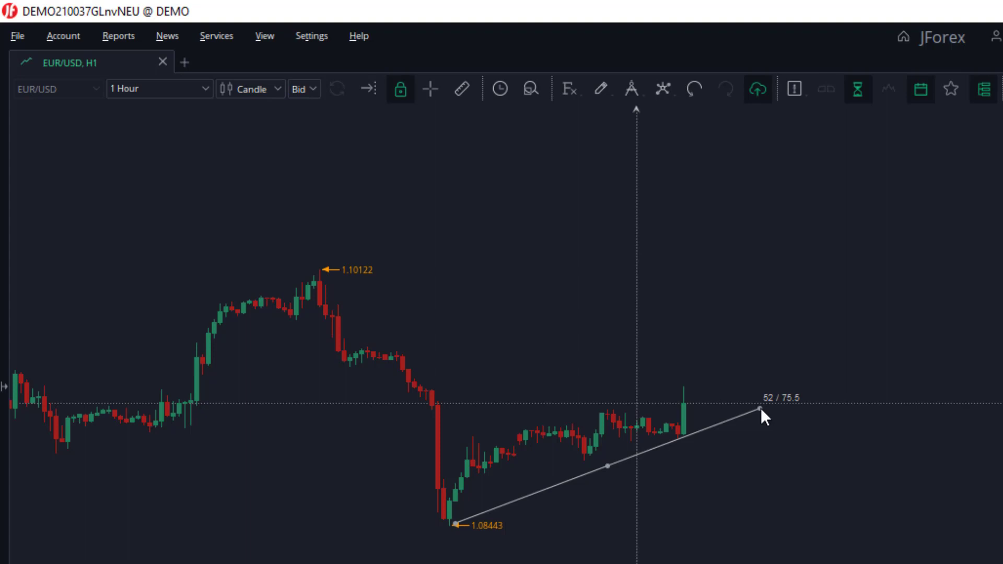
click(761, 408)
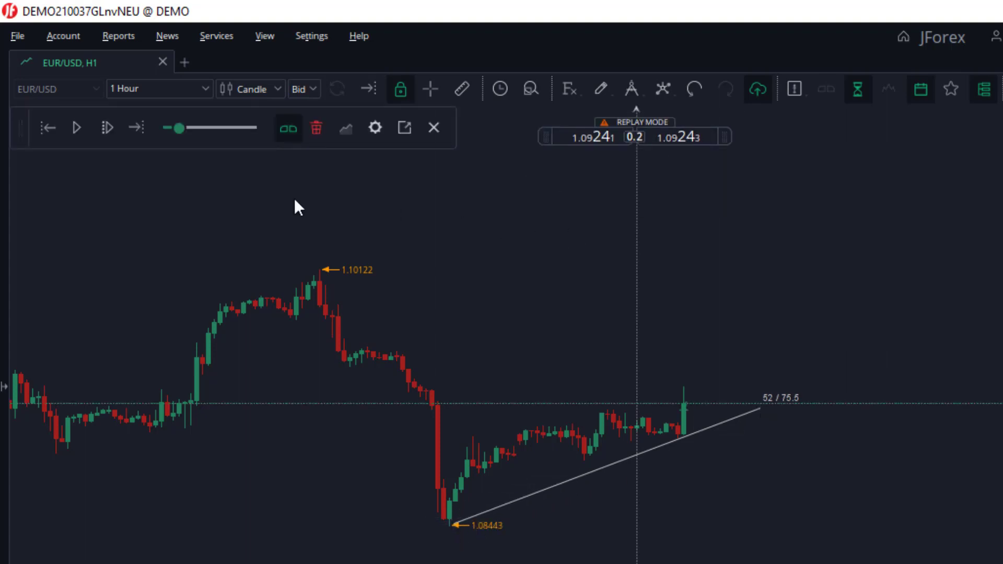
click(107, 127)
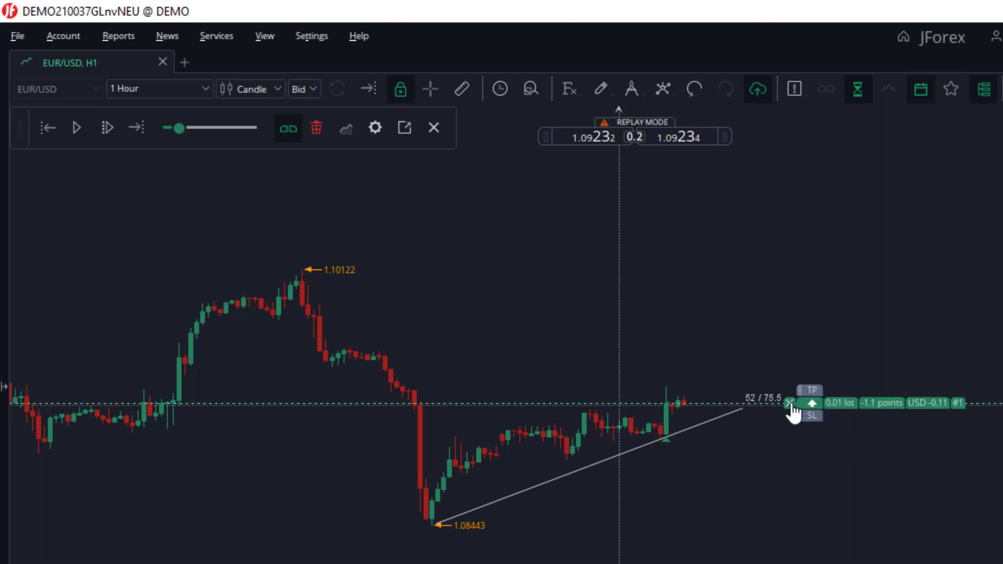
Close buy #1, open and close sell #2, then set a 0.01-lot buy stop about 10 points above price.
click(789, 402)
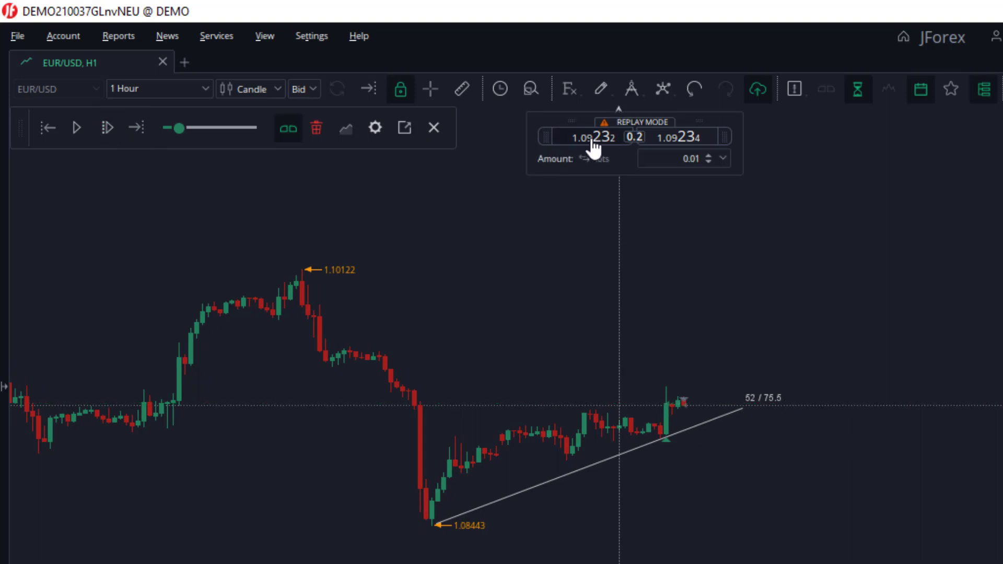
click(110, 123)
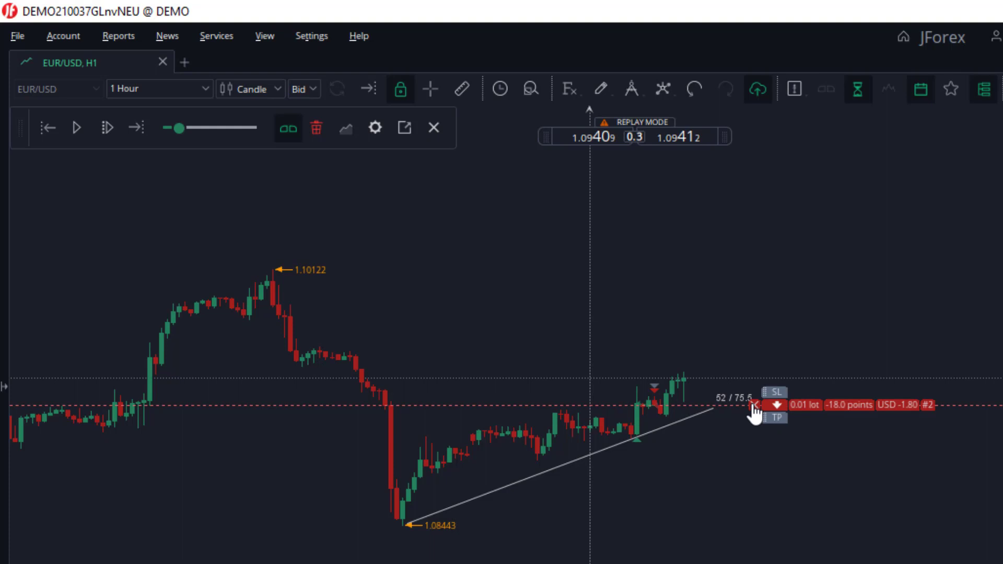
click(753, 405)
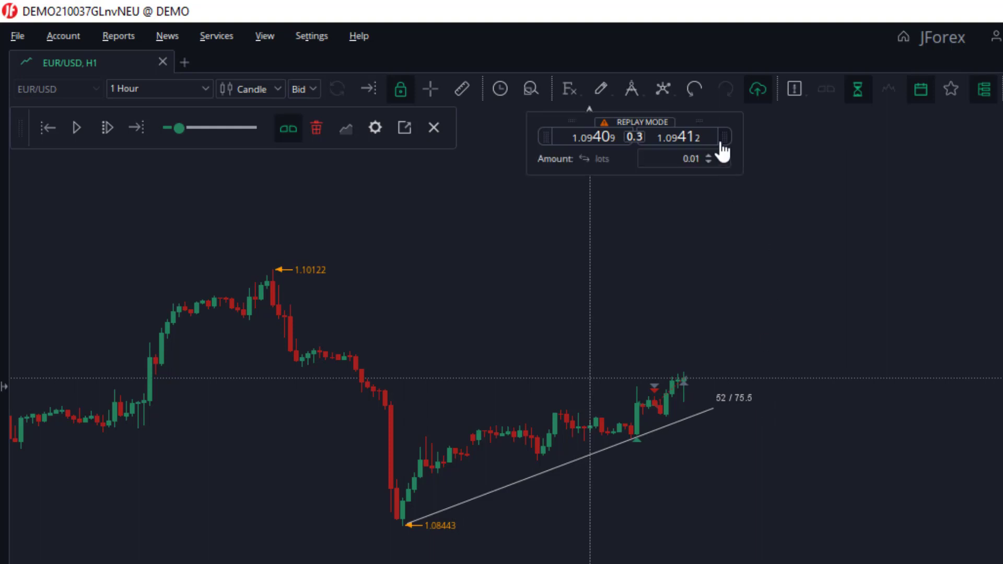
mouse_move(725, 137)
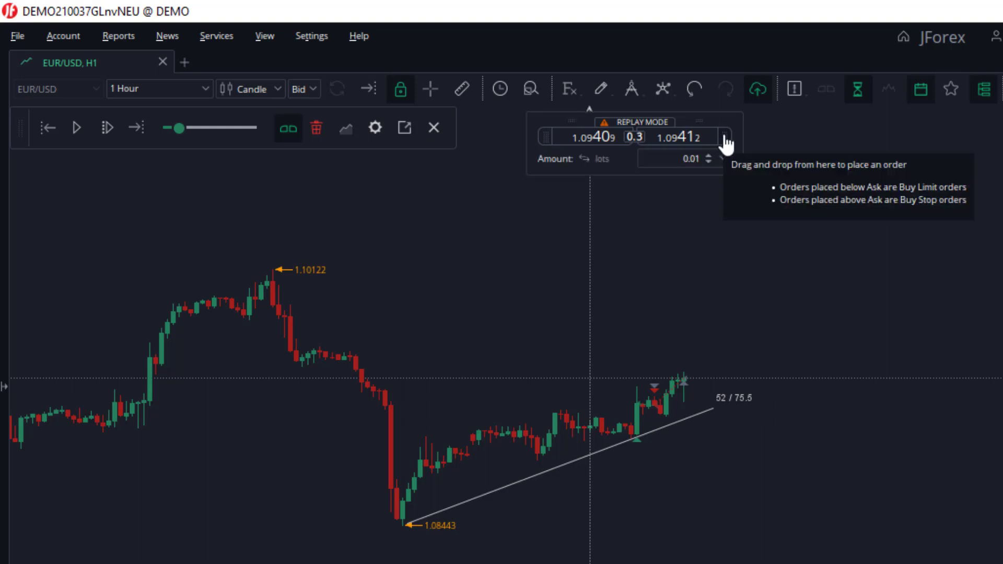
mouse_move(725, 141)
mouse_down()
mouse_move(747, 296)
mouse_move(780, 363)
mouse_up()
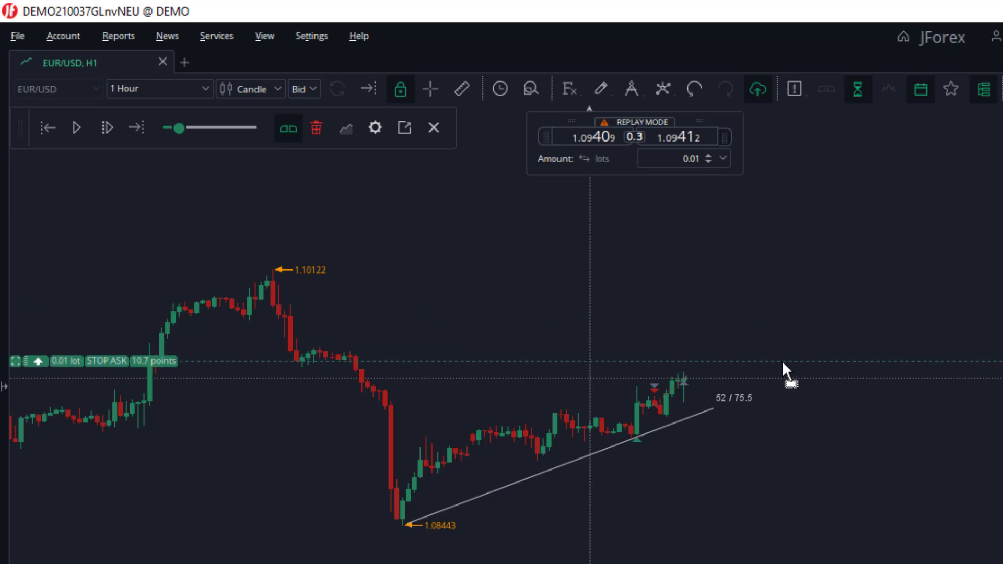
drag(780, 363, 782, 363)
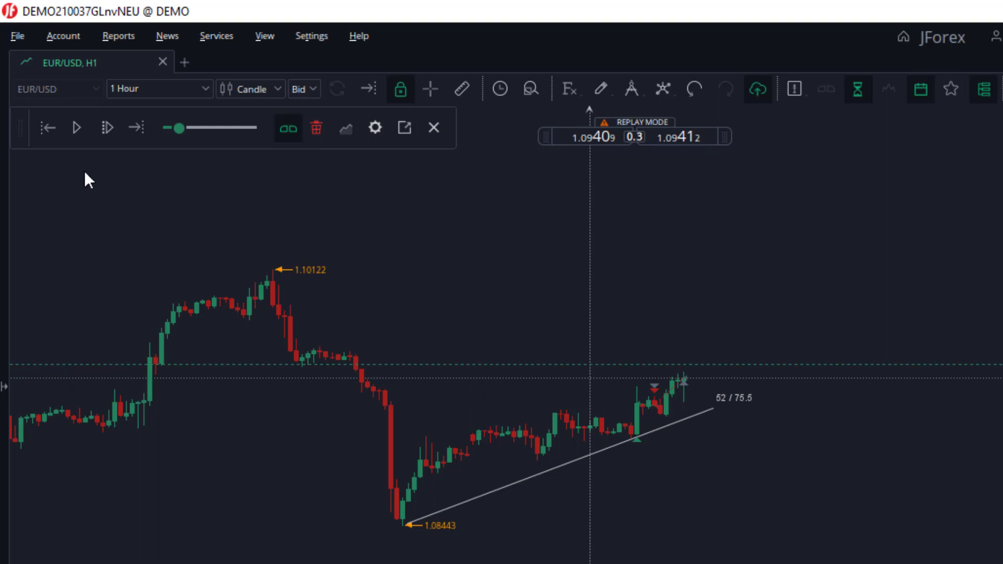
Step the replay three bars until the buy stop fills, then close position #3.
click(99, 126)
click(98, 126)
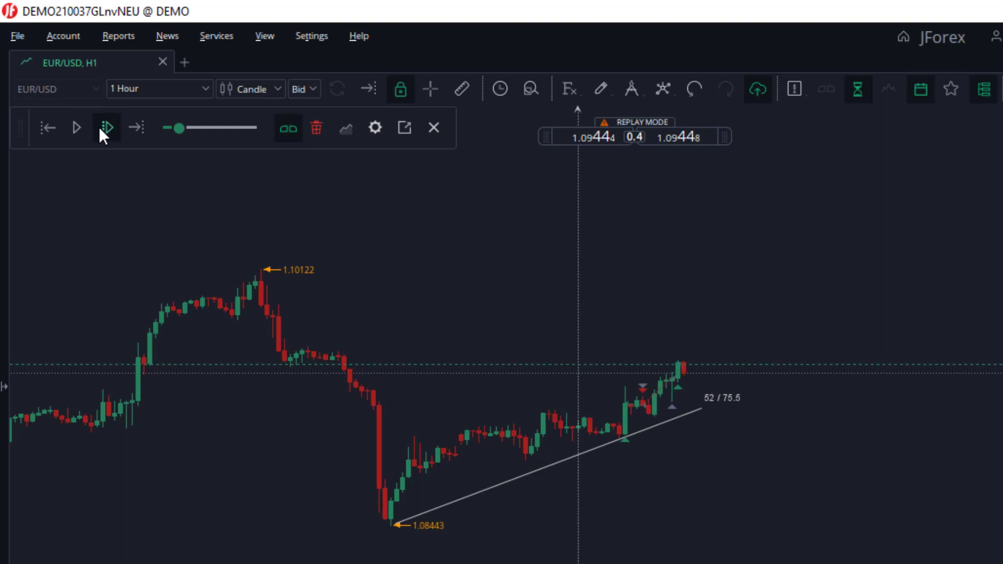
click(99, 125)
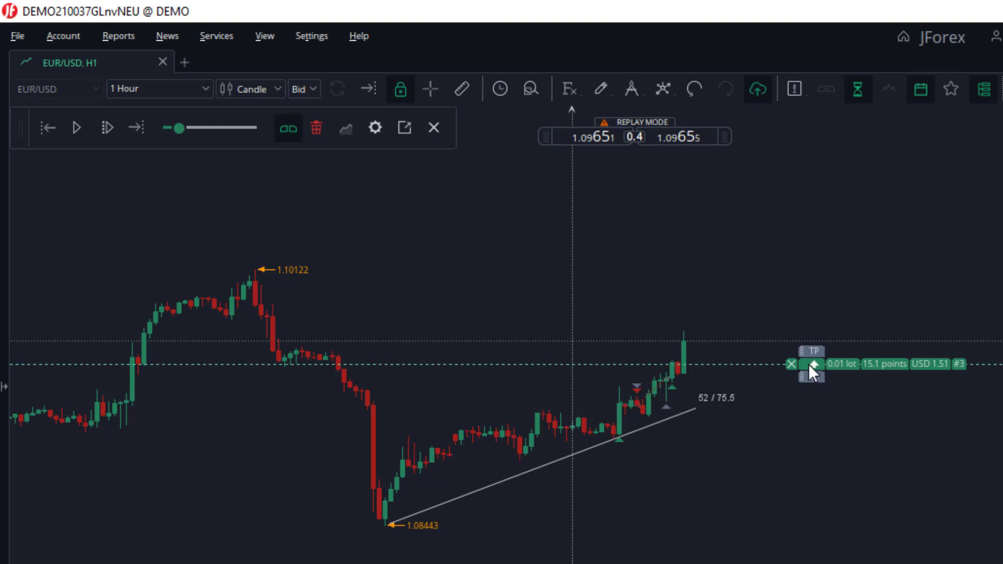
click(792, 364)
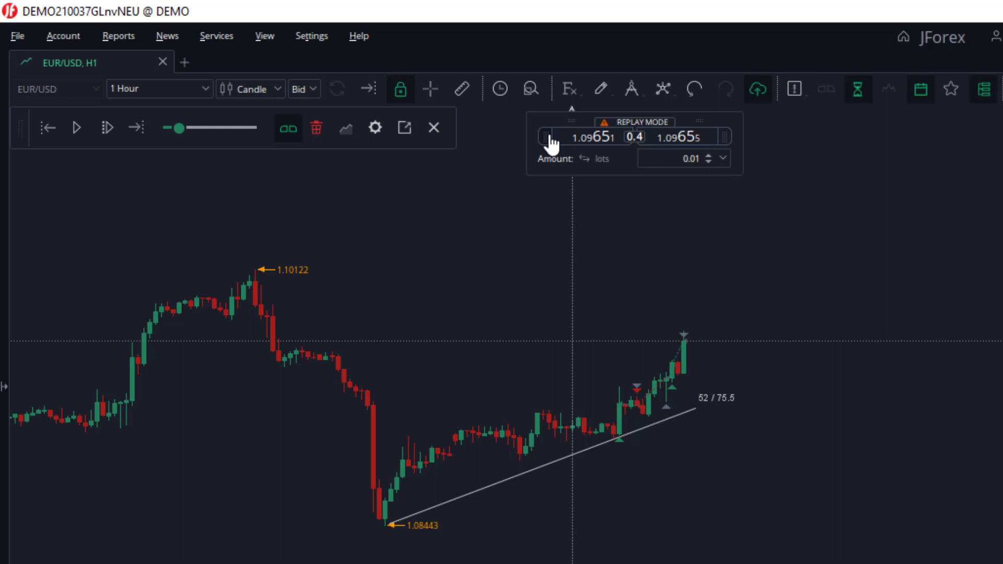
Place a sell limit above price, replay until it fills, and close position #4.
mouse_move(550, 144)
mouse_down()
mouse_move(797, 318)
mouse_move(803, 363)
mouse_move(806, 325)
mouse_up()
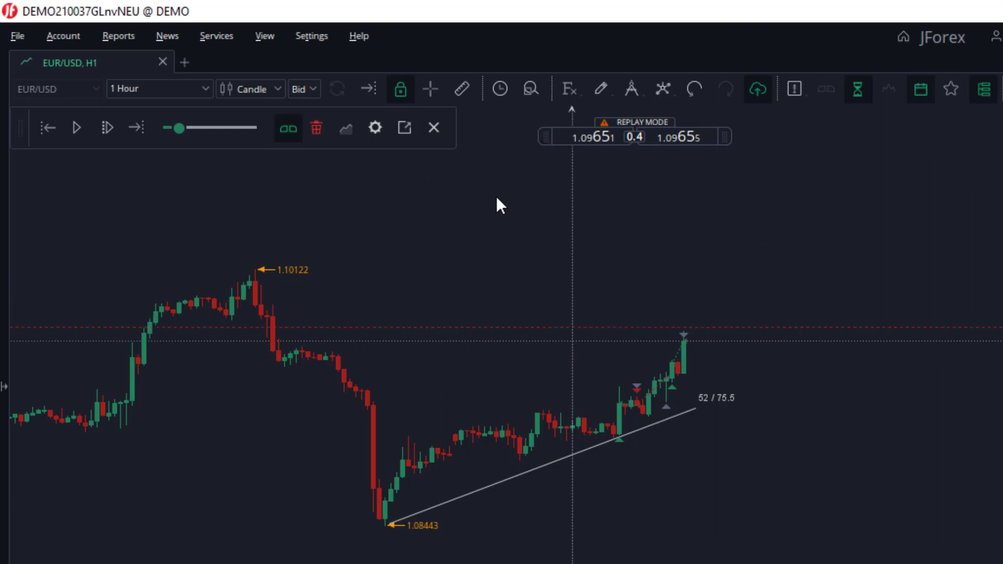
click(111, 128)
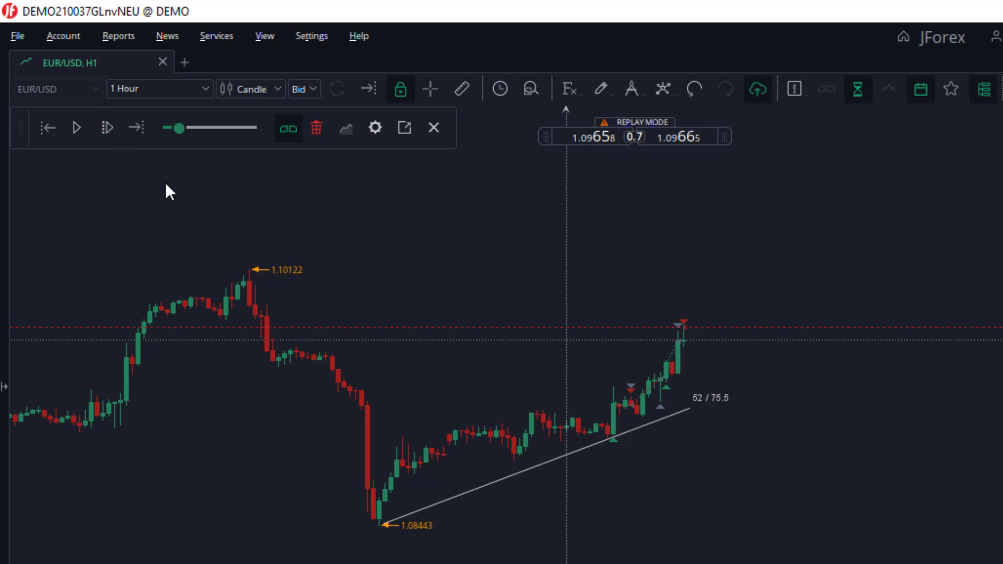
click(110, 127)
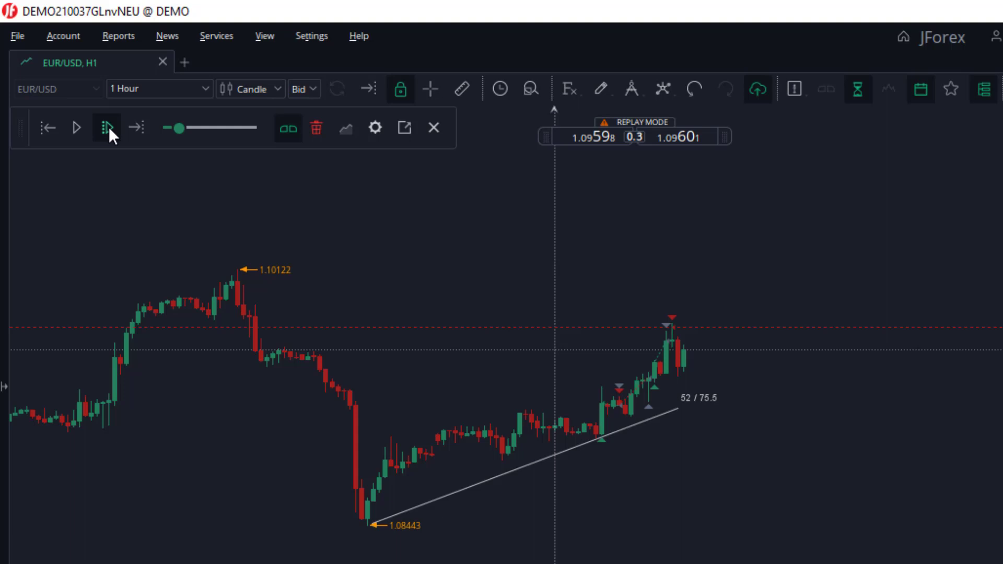
click(109, 126)
click(109, 127)
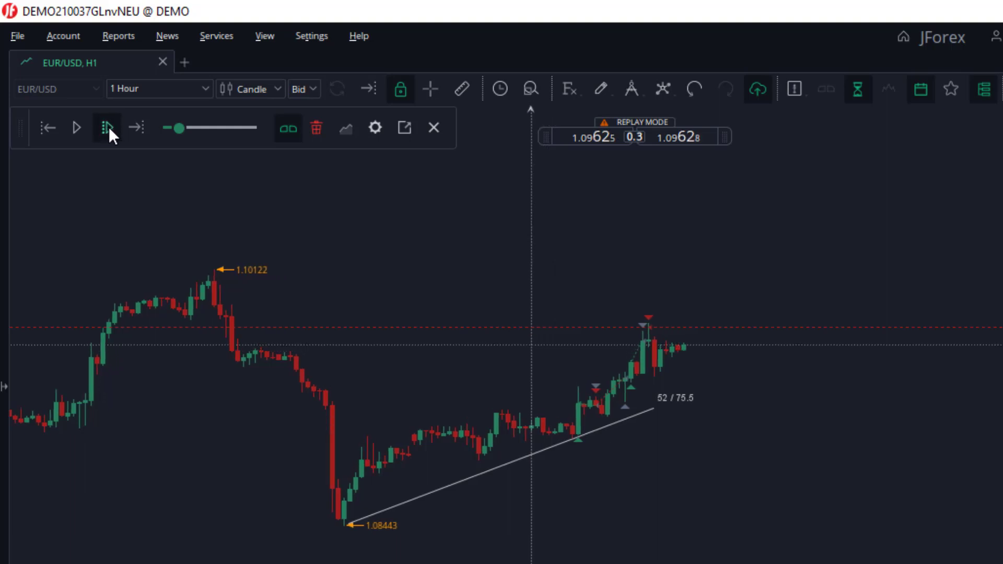
mouse_move(802, 327)
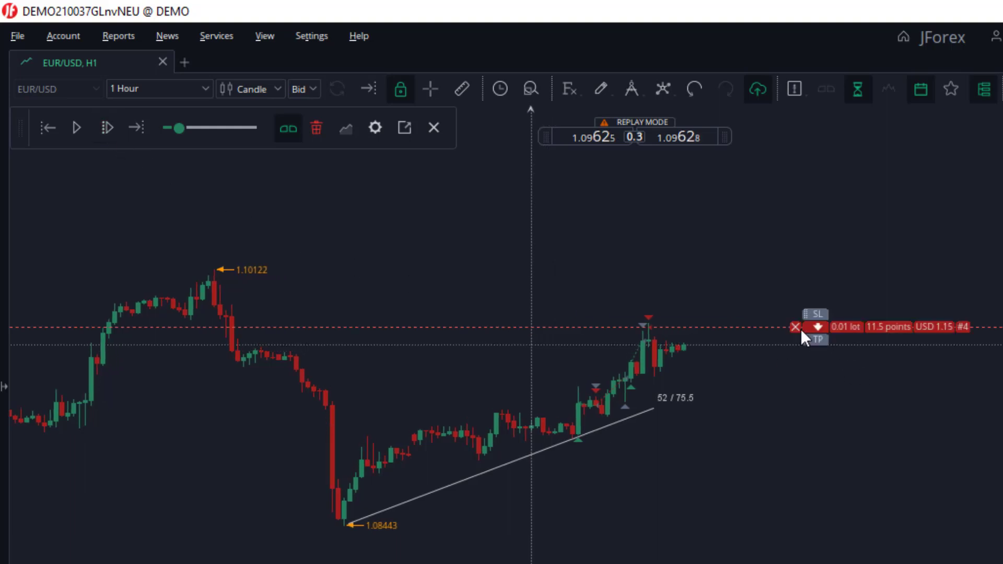
click(794, 327)
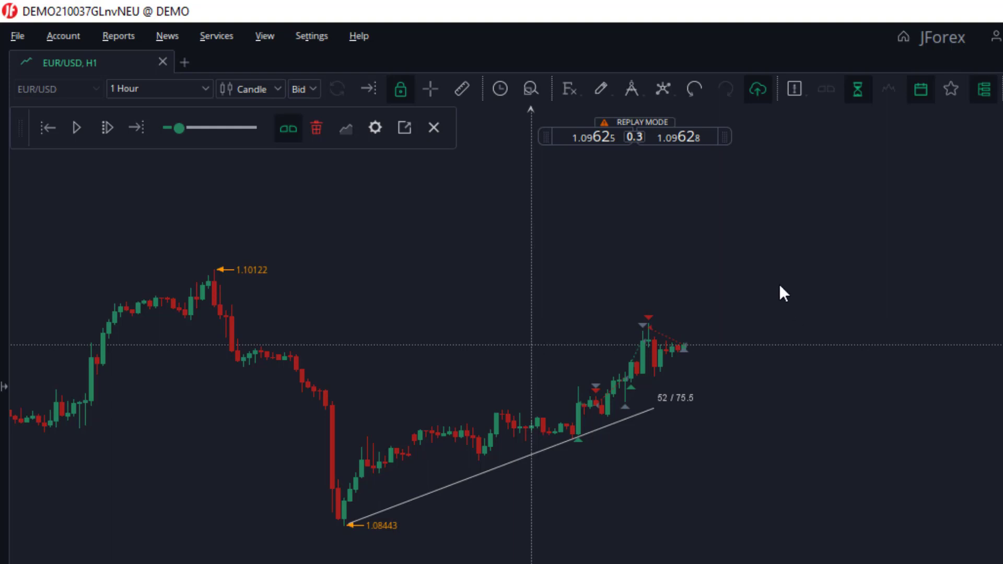
Buy 0.01 lot at market with a stop loss below and a take profit above entry.
click(686, 145)
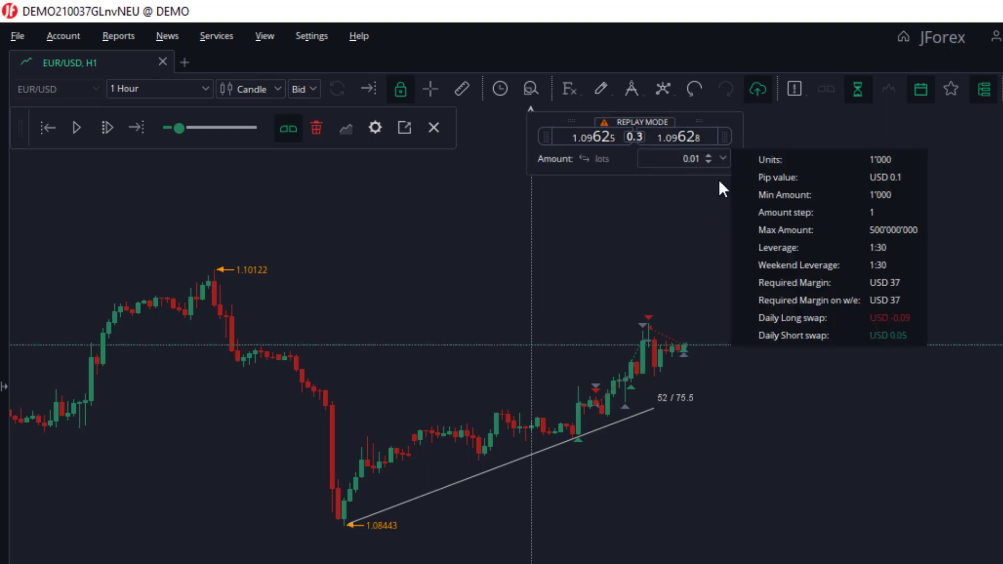
drag(879, 351, 876, 400)
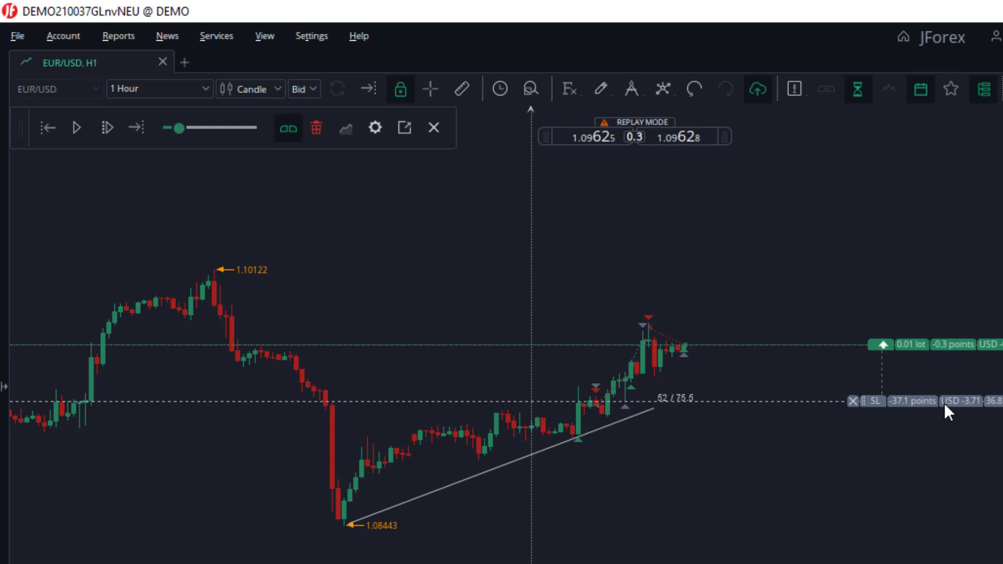
drag(893, 344, 895, 259)
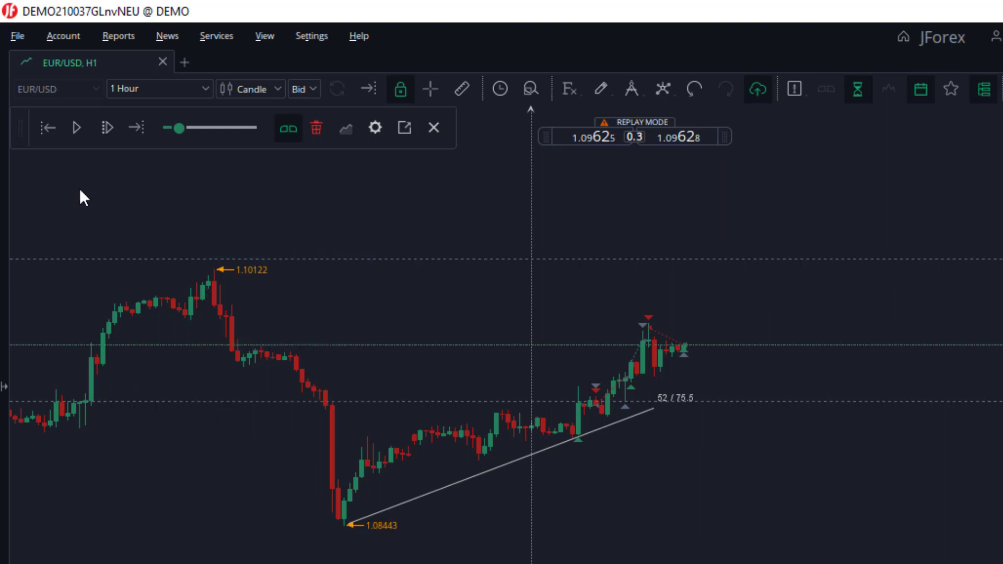
Advance the replay four bars as price falls toward 1.09347.
click(107, 128)
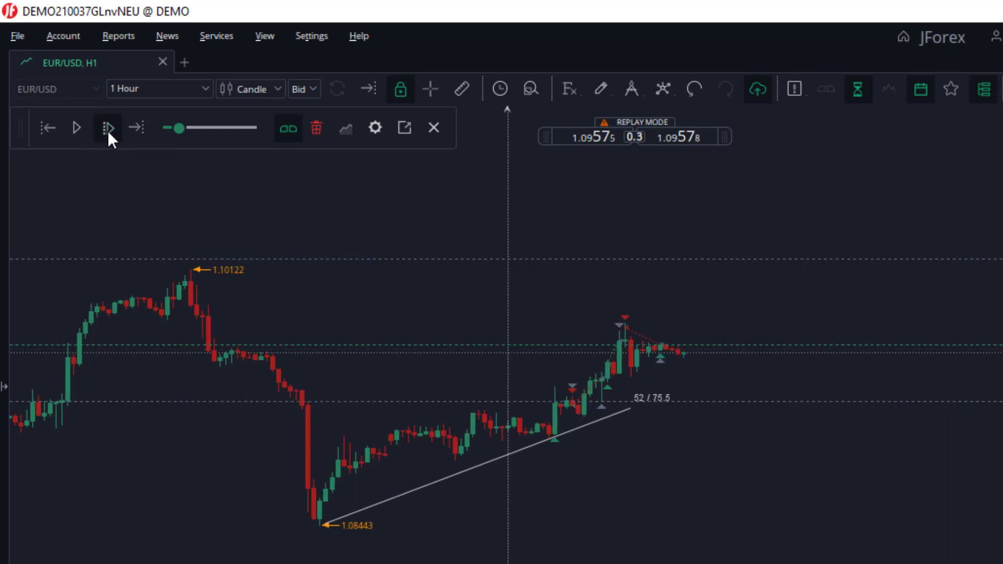
click(108, 127)
click(108, 131)
click(108, 131)
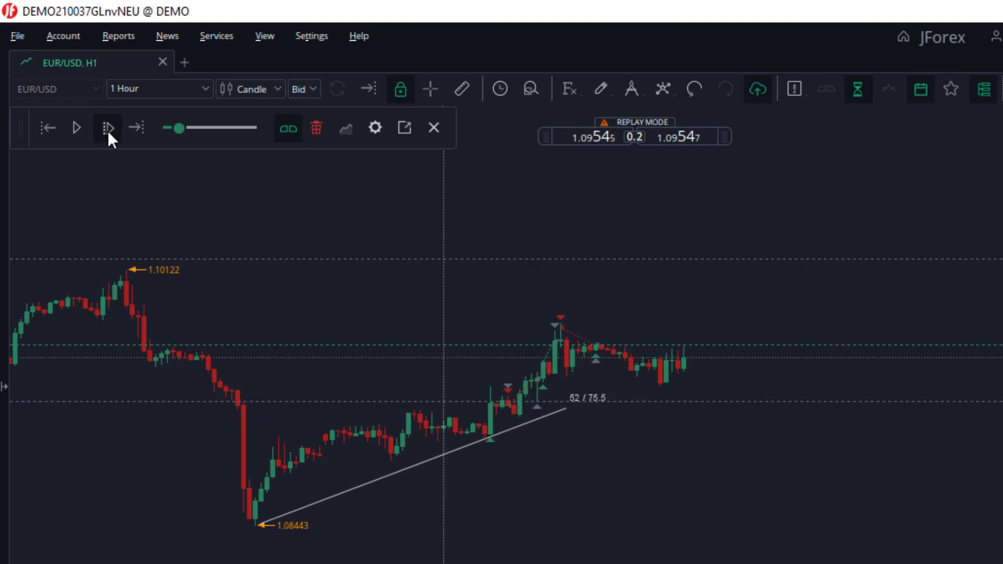
click(107, 131)
click(107, 131)
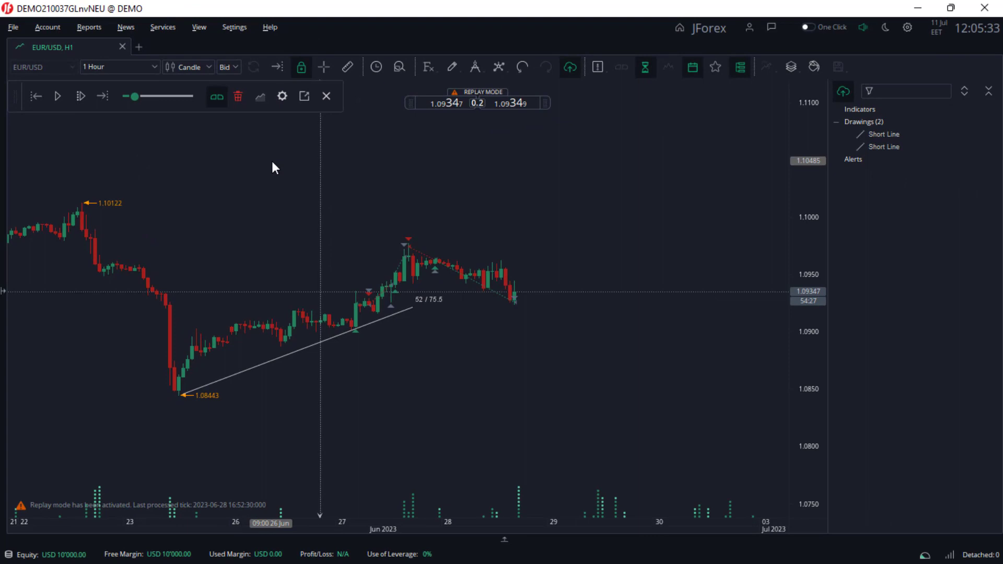
Show the P/L and leverage curves maximized, then open the report showing 49,996.76 final equity.
click(259, 98)
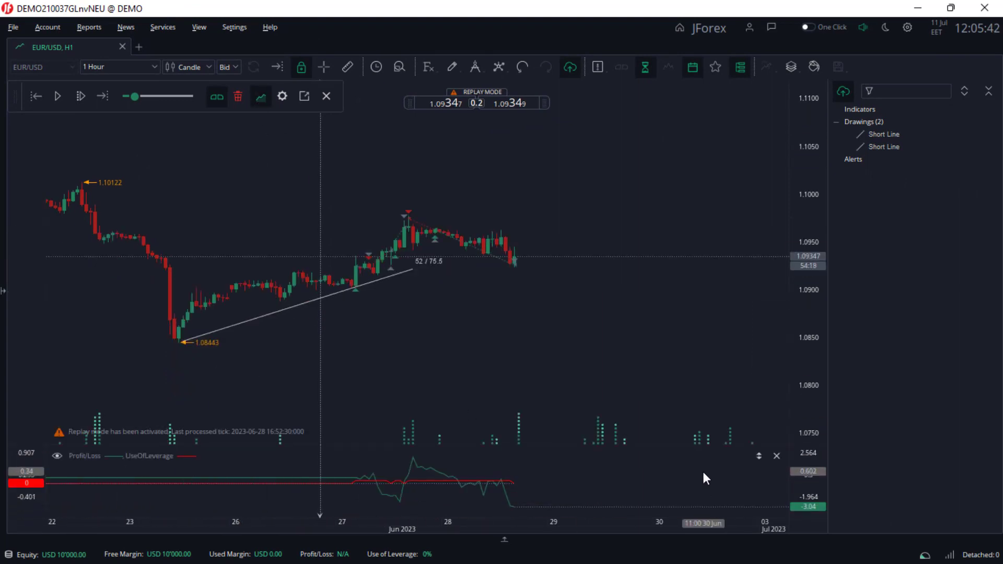
click(758, 458)
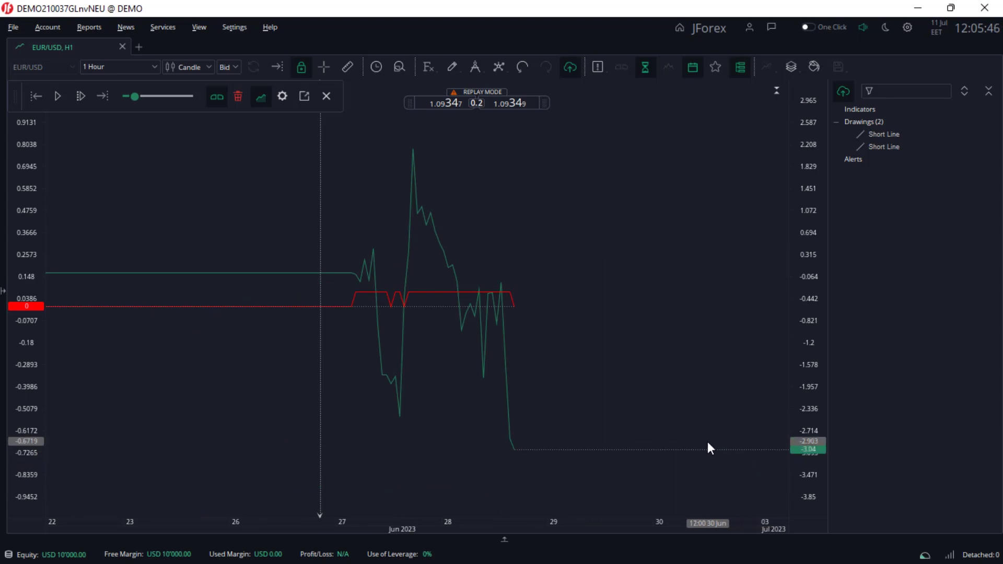
click(307, 98)
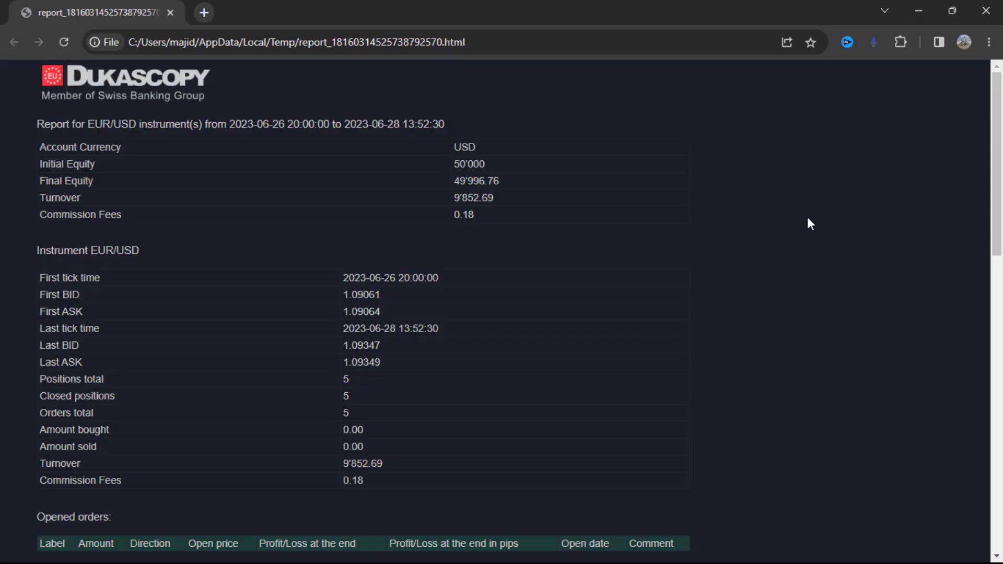
scroll(791, 217, down, 3)
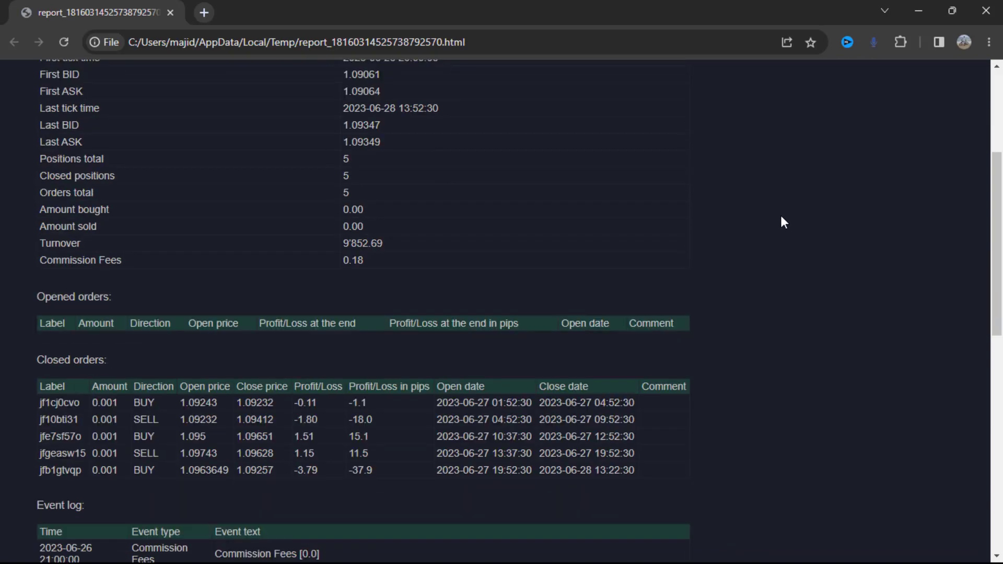
scroll(780, 217, down, 3)
scroll(780, 217, down, 5)
scroll(781, 222, up, 6)
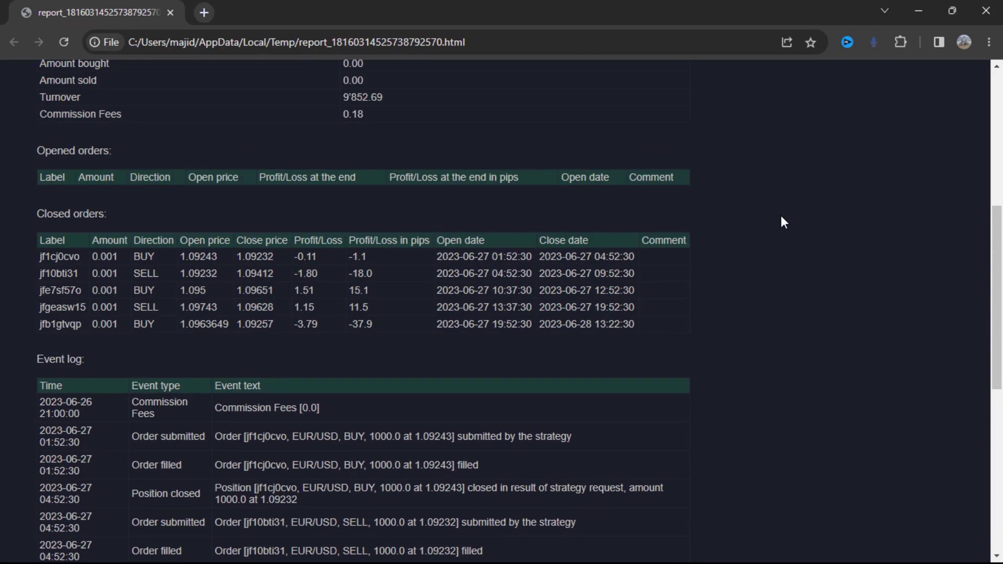
scroll(781, 222, up, 5)
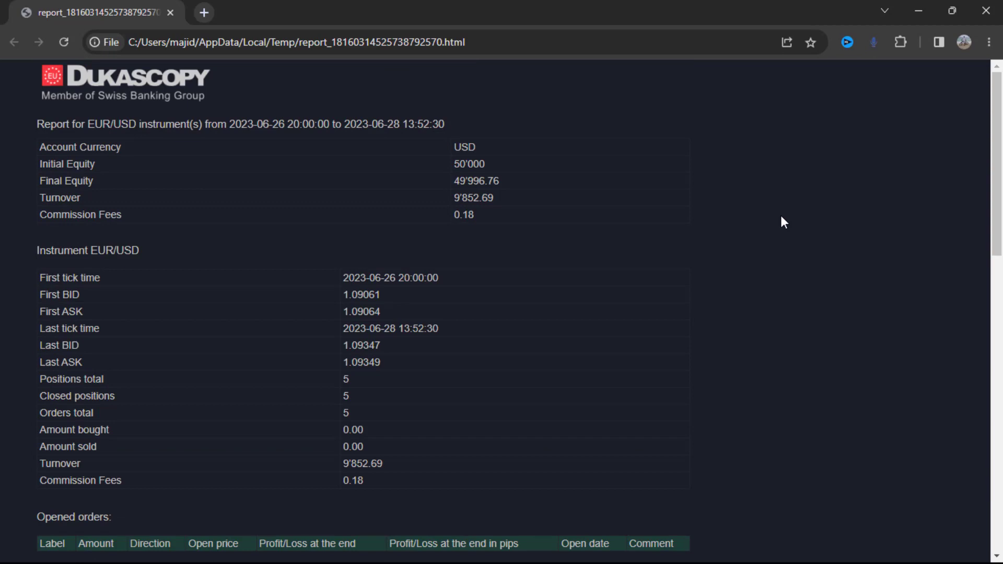